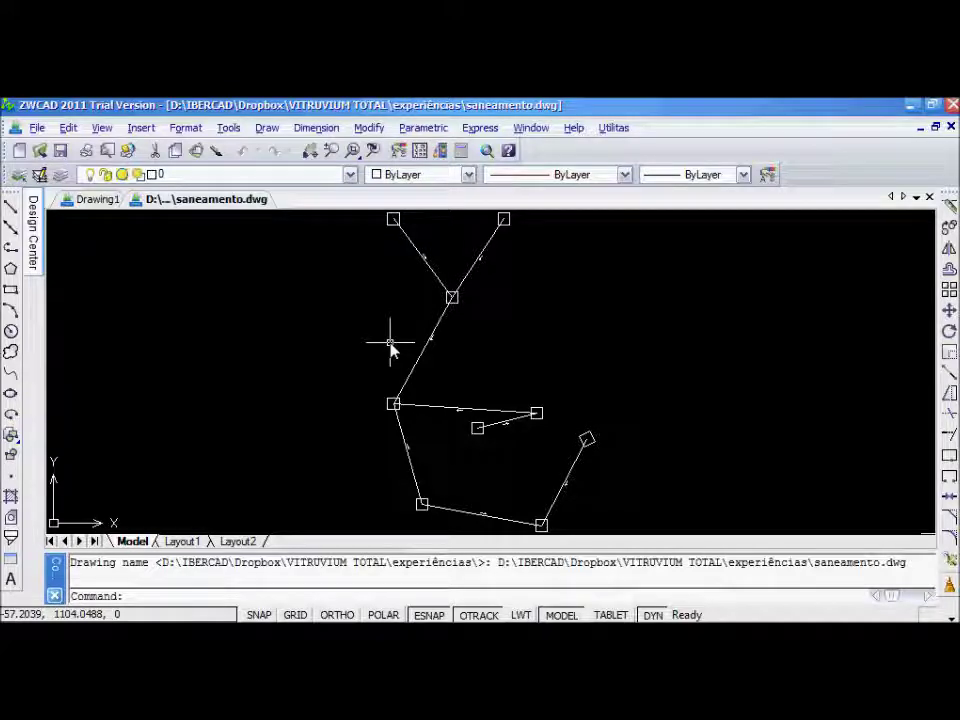
# Add cv_prof.lsp in the Load Application dialog and load it into the session.
pyautogui.moveTo(405, 306); pyautogui.dragTo(368, 361, button='middle')
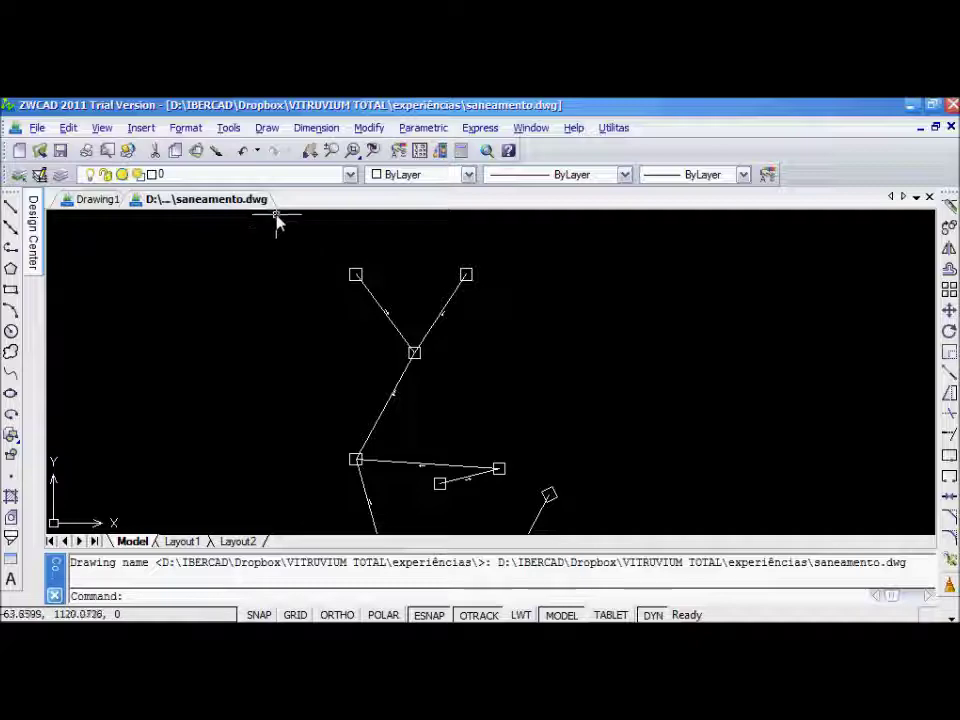
pyautogui.click(224, 129)
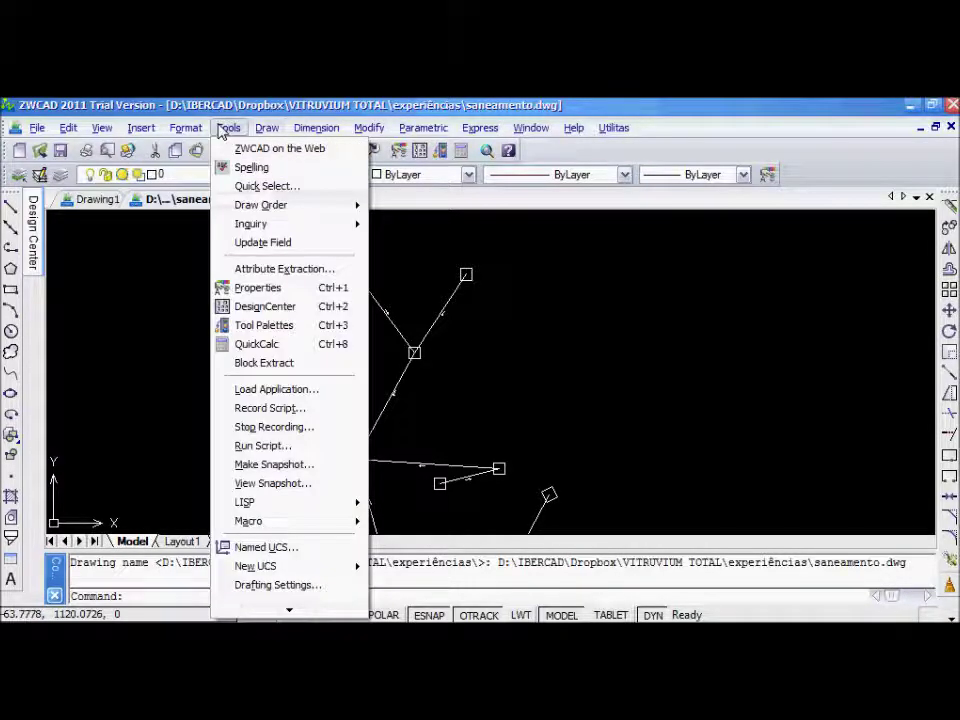
pyautogui.click(408, 543)
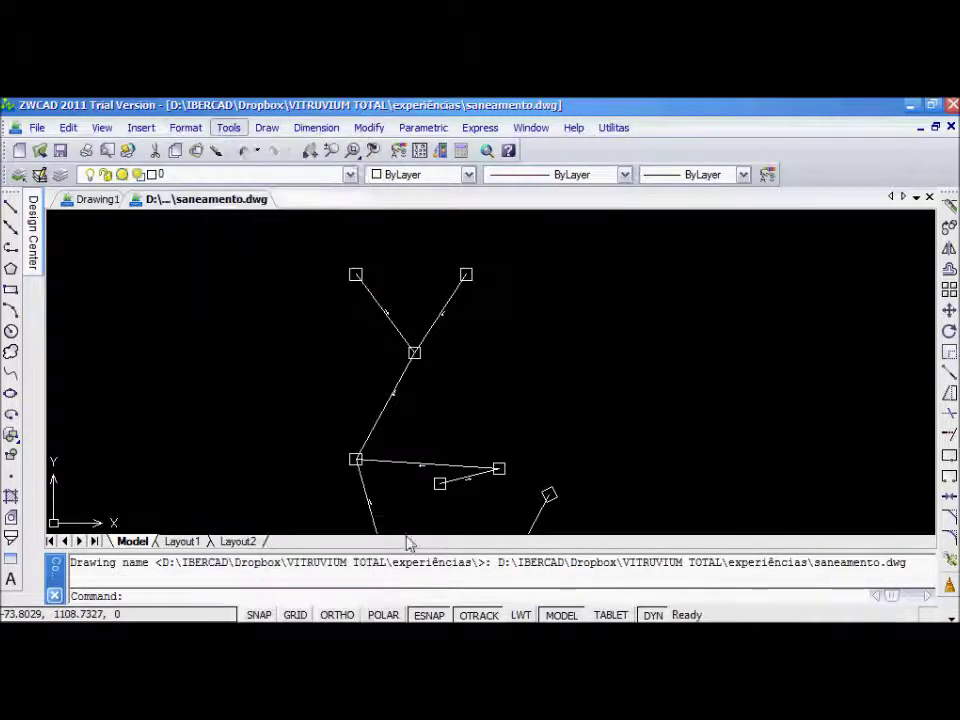
pyautogui.click(533, 264)
pyautogui.click(670, 333)
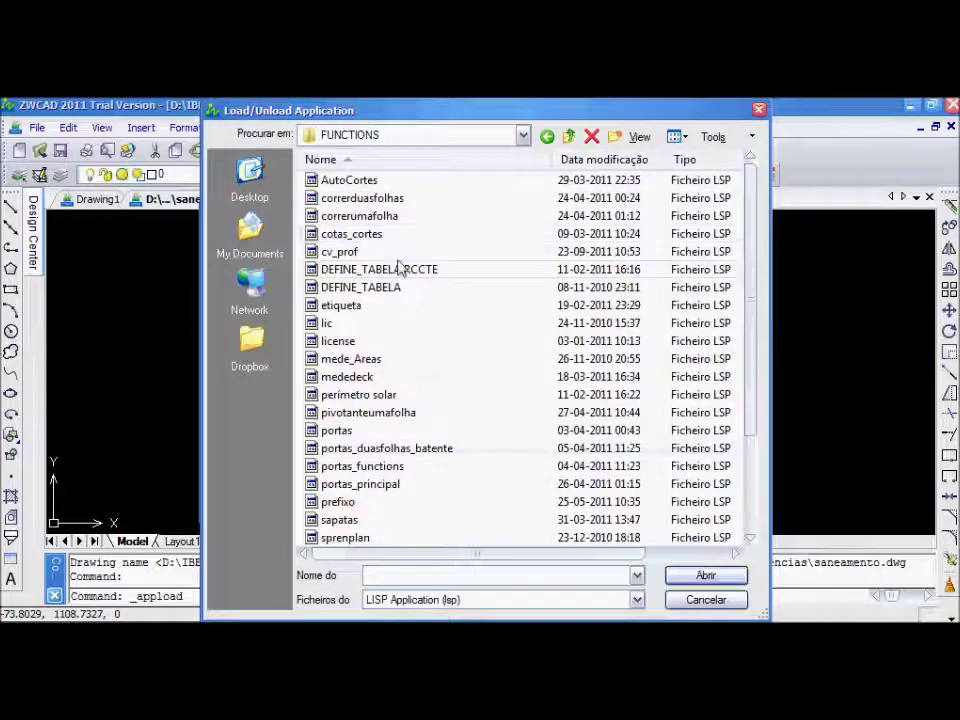
pyautogui.click(357, 256)
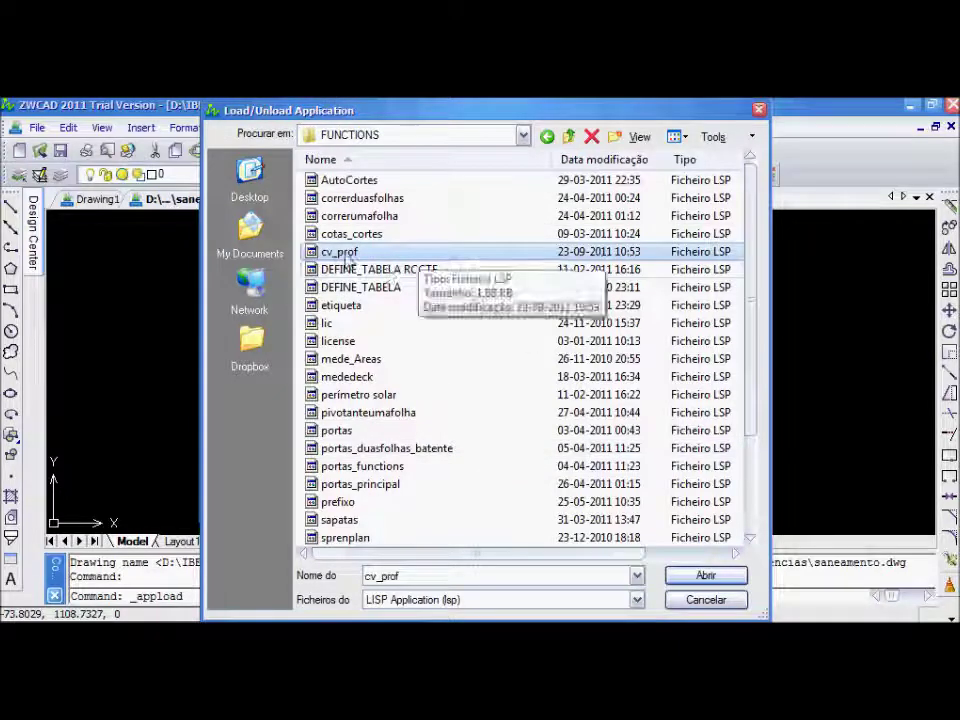
pyautogui.click(705, 575)
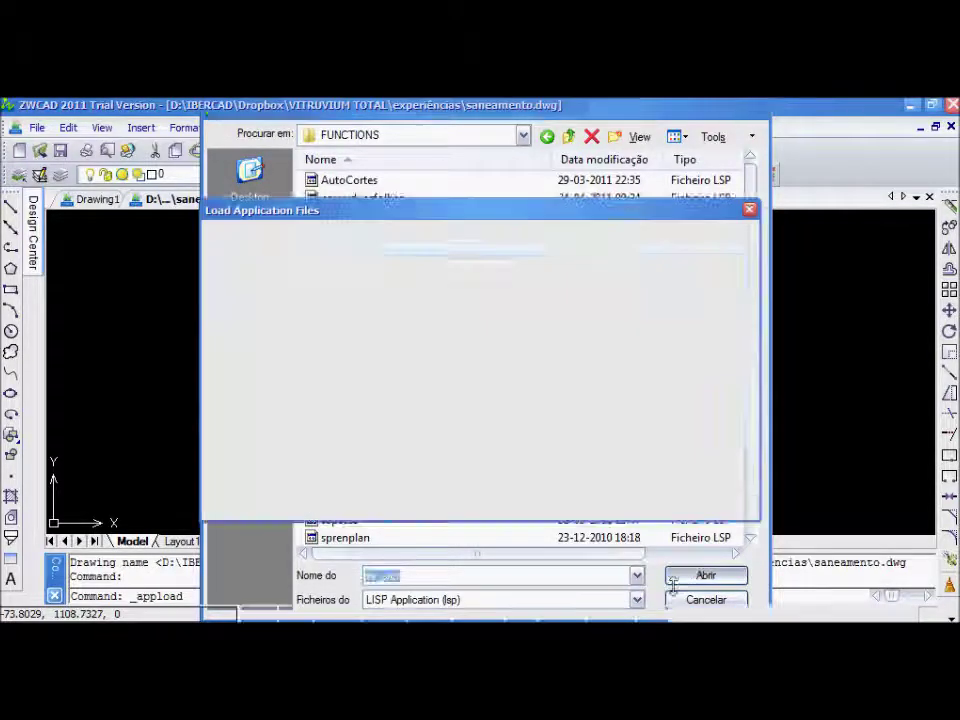
pyautogui.click(663, 330)
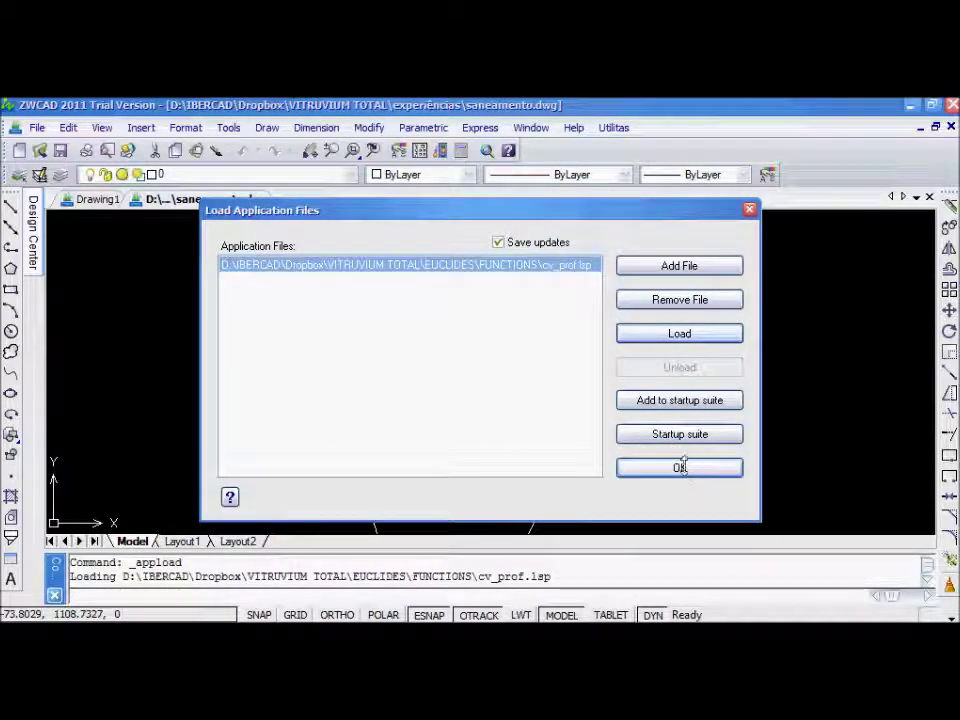
pyautogui.click(651, 402)
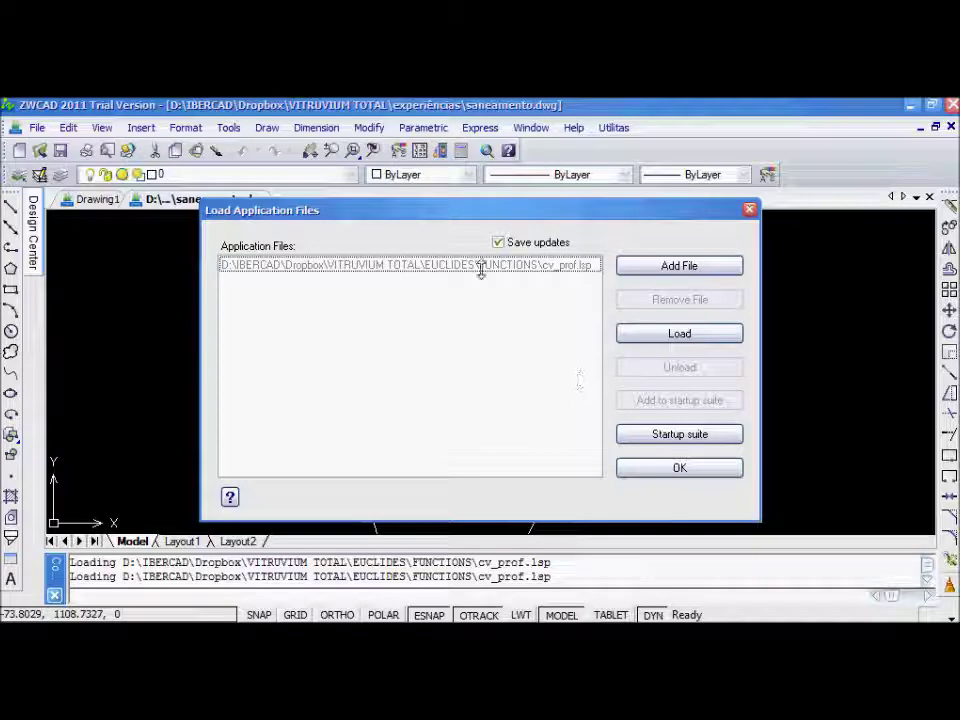
# Remove cv_prof from the Startup Suite and close the Load Application dialog.
pyautogui.click(696, 433)
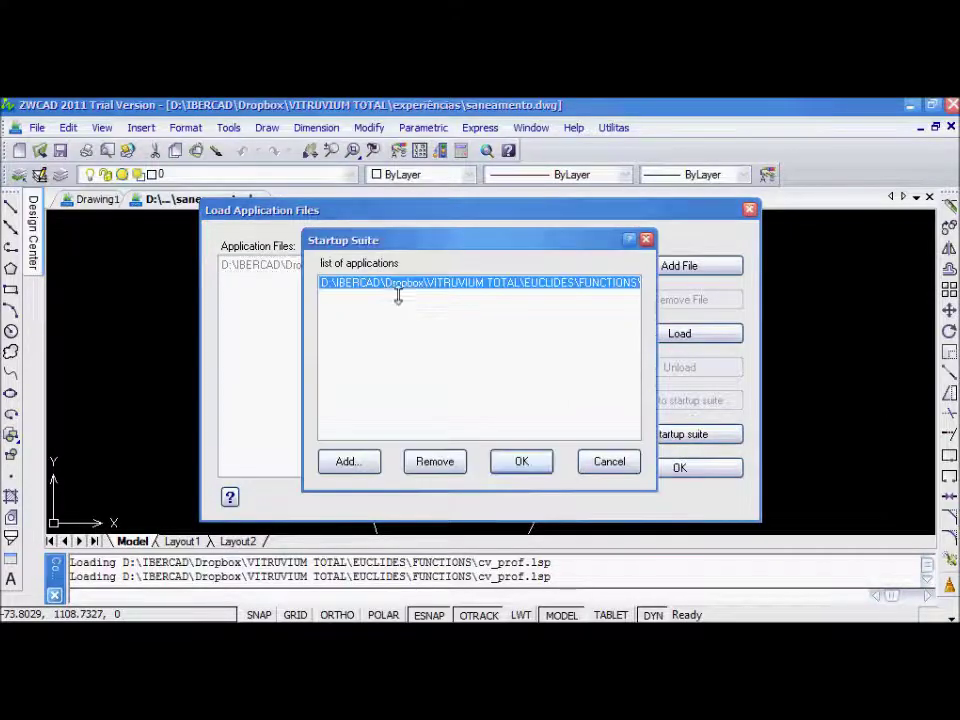
pyautogui.click(433, 461)
pyautogui.click(521, 461)
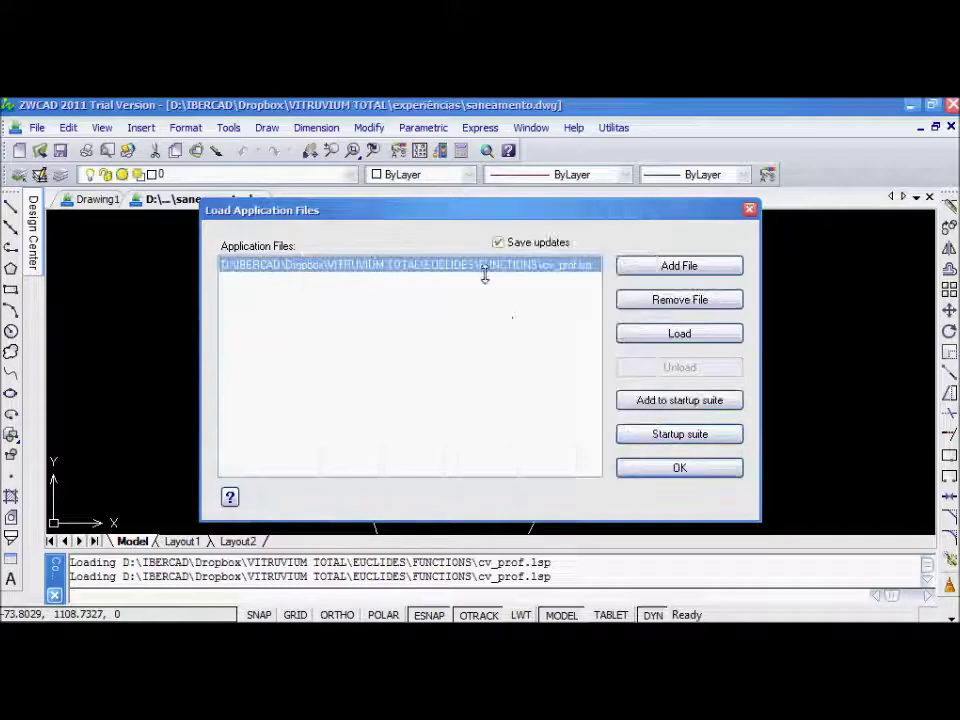
pyautogui.click(682, 334)
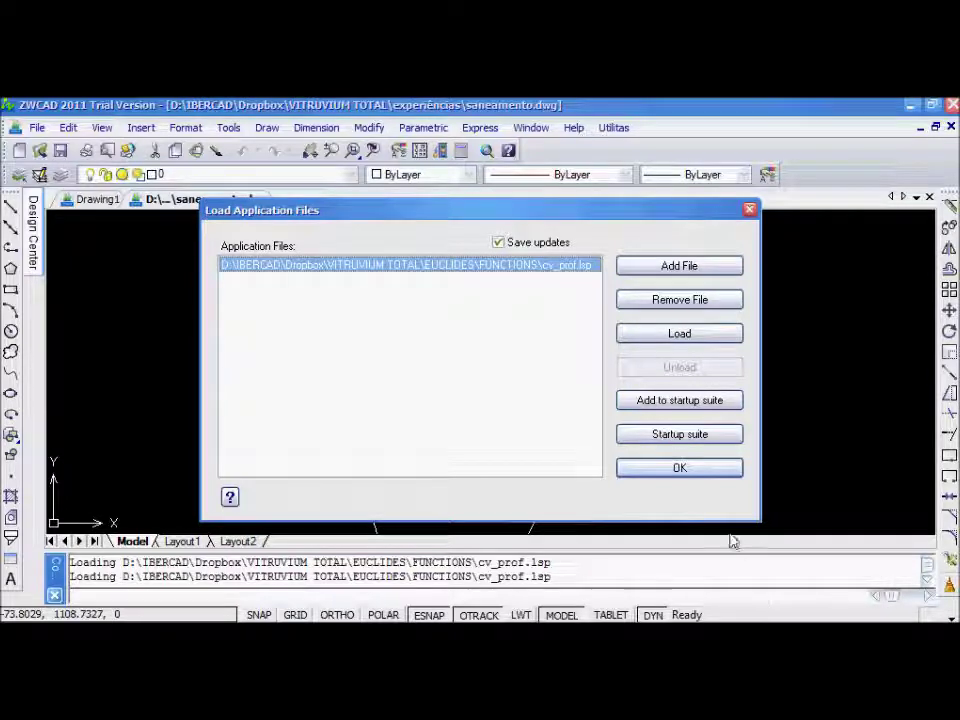
pyautogui.click(625, 468)
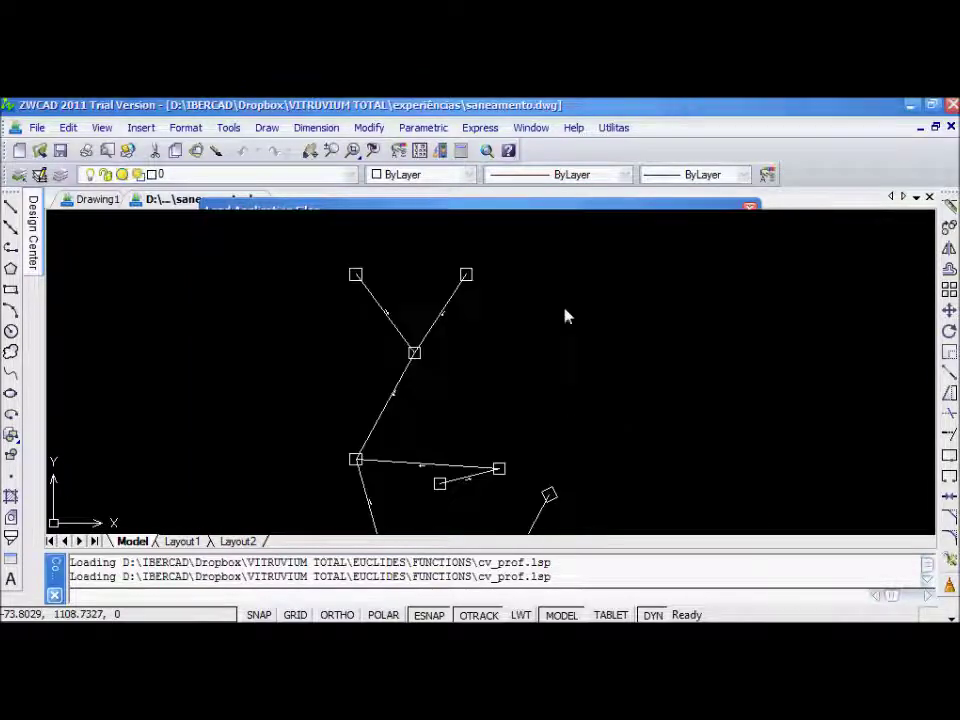
# Run CV_PROF from the command line and enter 105.67 as the starting box elevation.
pyautogui.scroll(2, 392, 274)
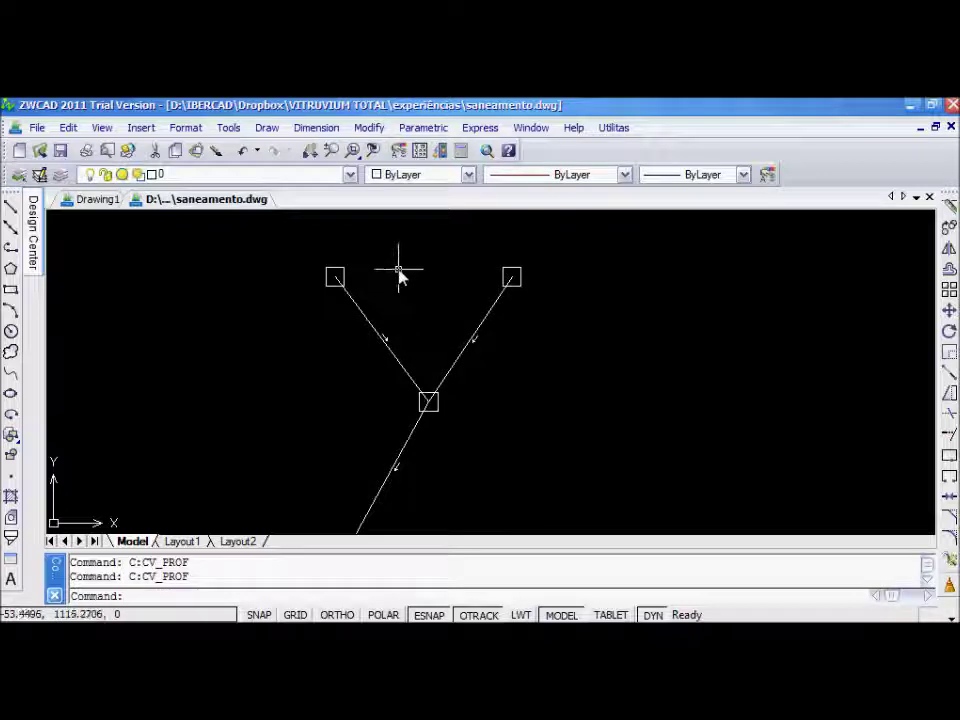
pyautogui.write('cv_prof')
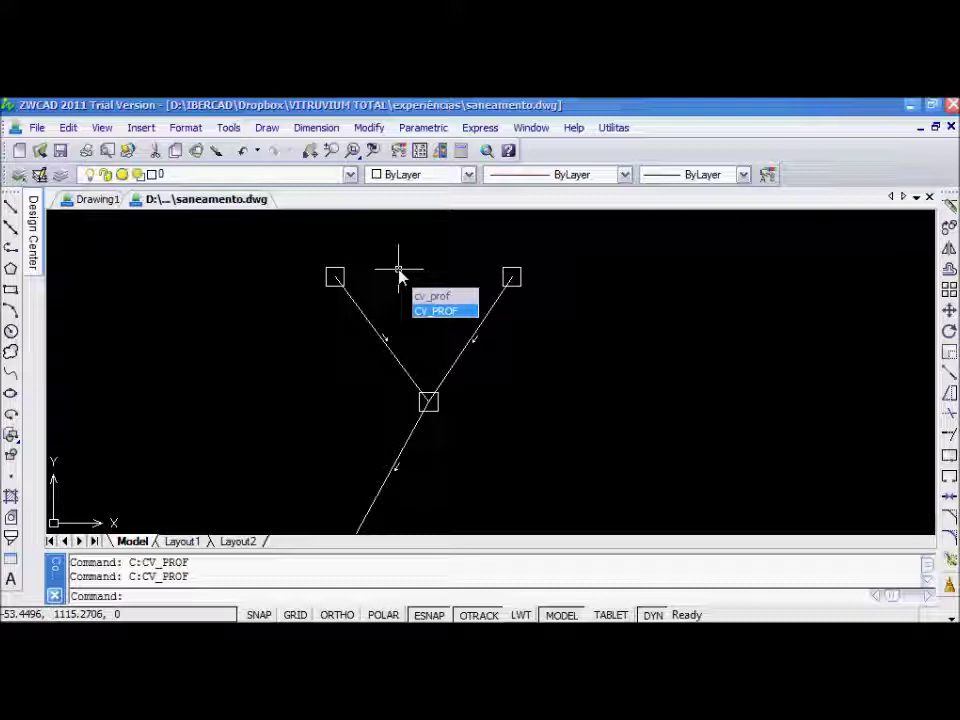
pyautogui.press('Return')
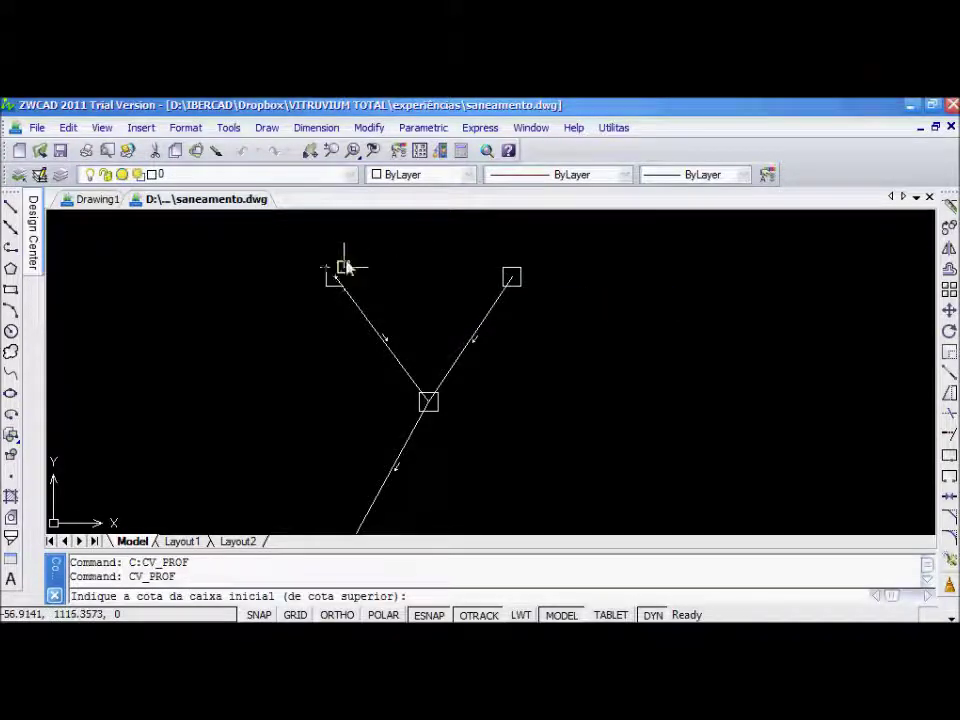
pyautogui.scroll(4, 344, 266)
pyautogui.scroll(-3, 508, 444)
pyautogui.scroll(2, 476, 332)
pyautogui.scroll(1, 452, 272)
pyautogui.scroll(1, 479, 313)
pyautogui.scroll(-3, 479, 316)
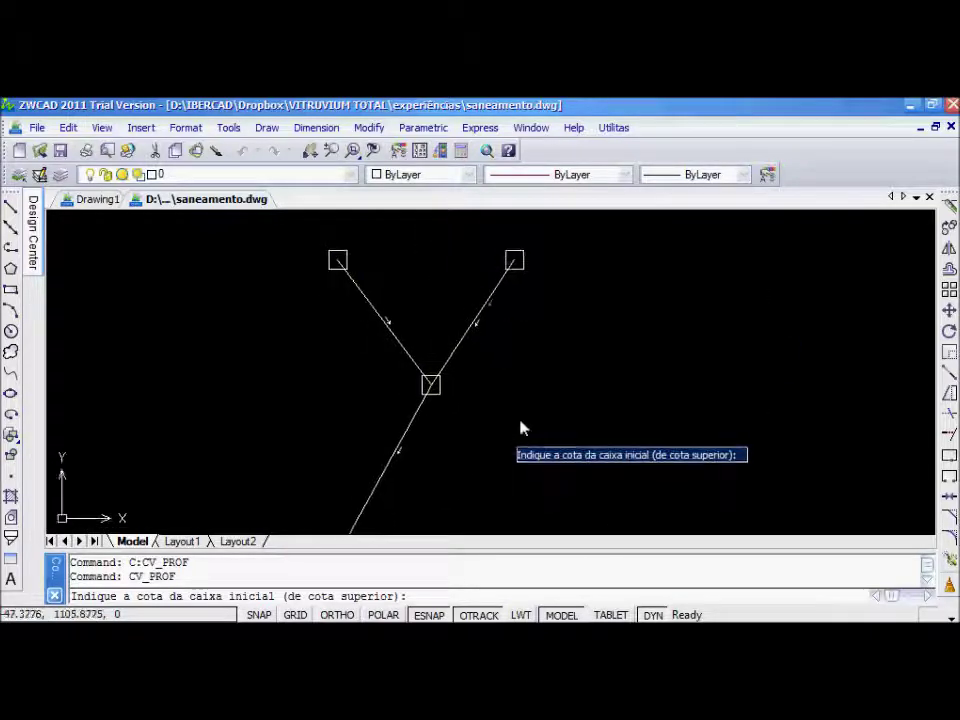
pyautogui.scroll(3, 398, 320)
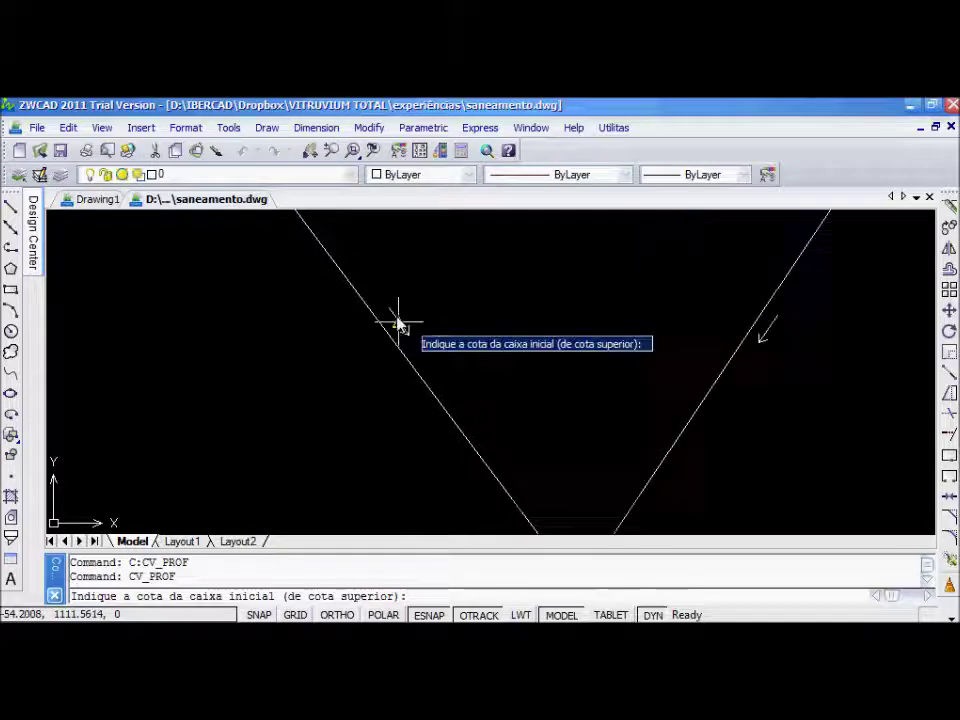
pyautogui.scroll(-2, 483, 407)
pyautogui.scroll(2, 392, 305)
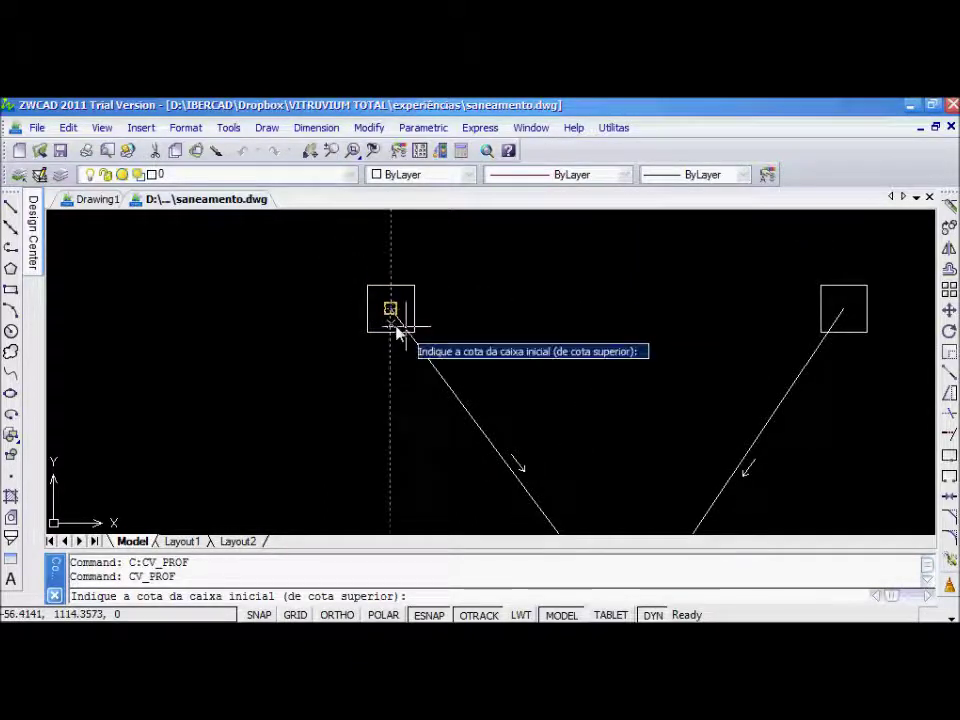
pyautogui.write('105.67')
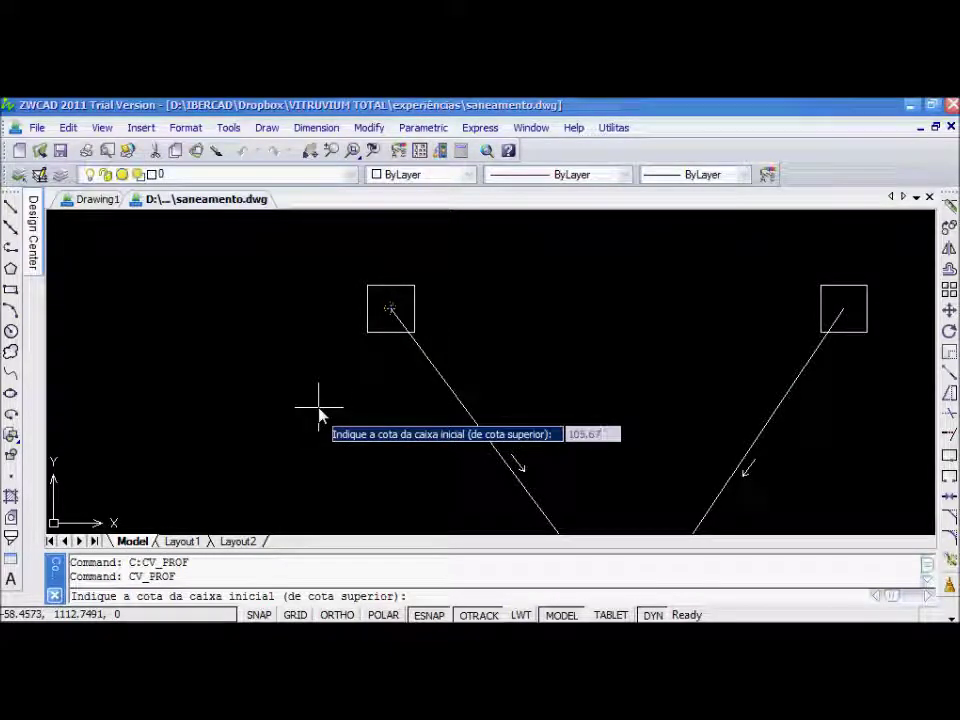
pyautogui.press('Return')
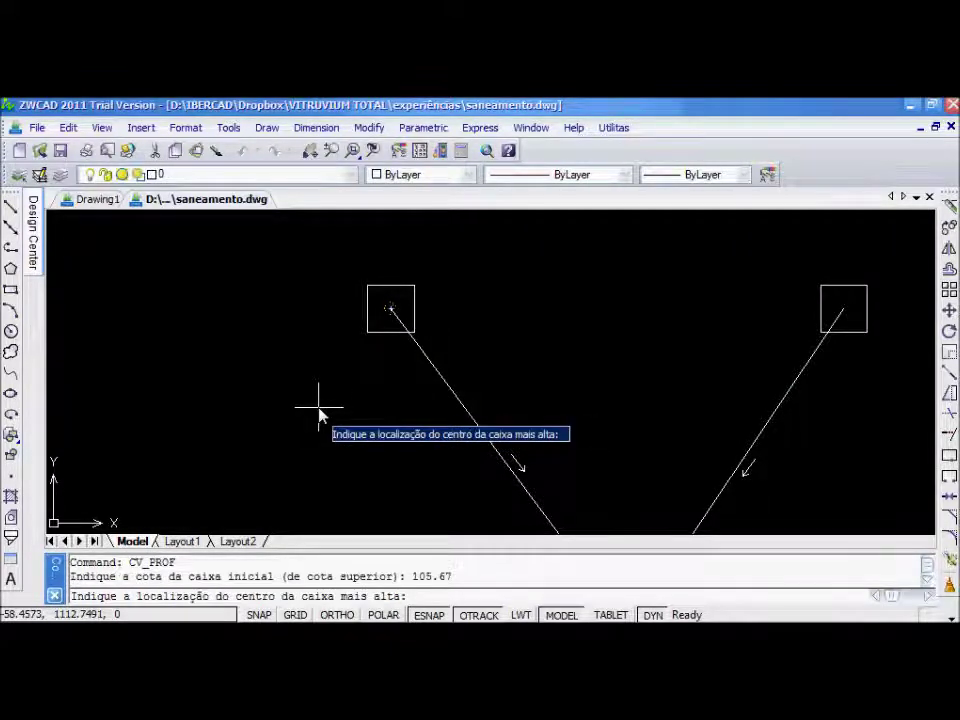
# Pick the upper-left box, then the junction box below, at a 2% slope, giving 105.5.
pyautogui.click(390, 307)
pyautogui.scroll(2, 360, 280)
pyautogui.scroll(2, 345, 320)
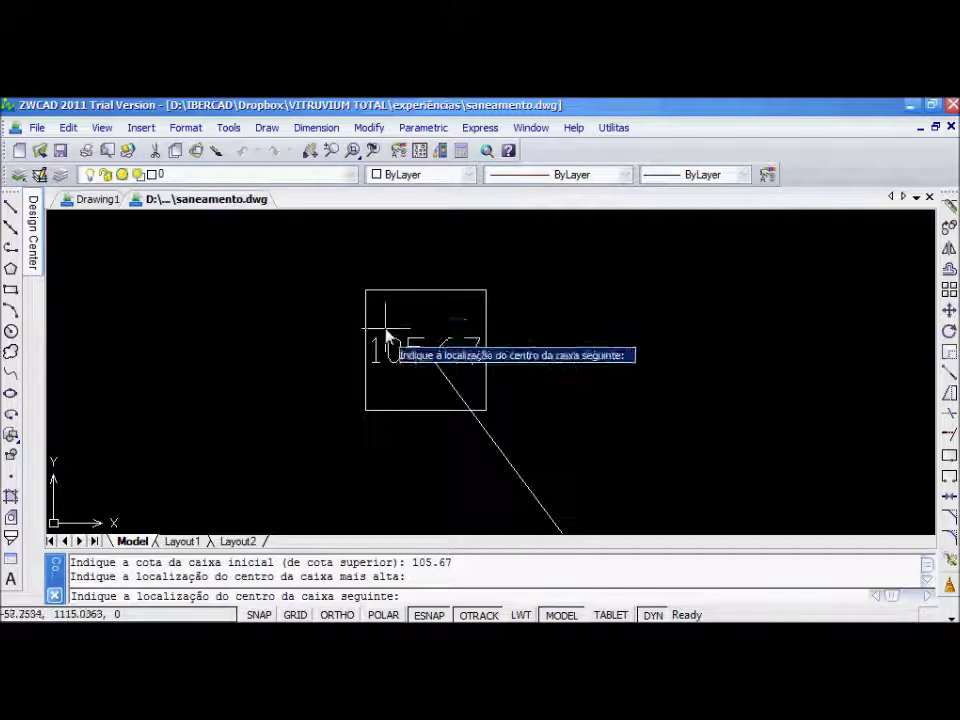
pyautogui.scroll(-3, 467, 326)
pyautogui.moveTo(643, 456)
pyautogui.mouseDown(button='middle')
pyautogui.moveTo(493, 279)
pyautogui.moveTo(495, 324)
pyautogui.mouseUp(button='middle')
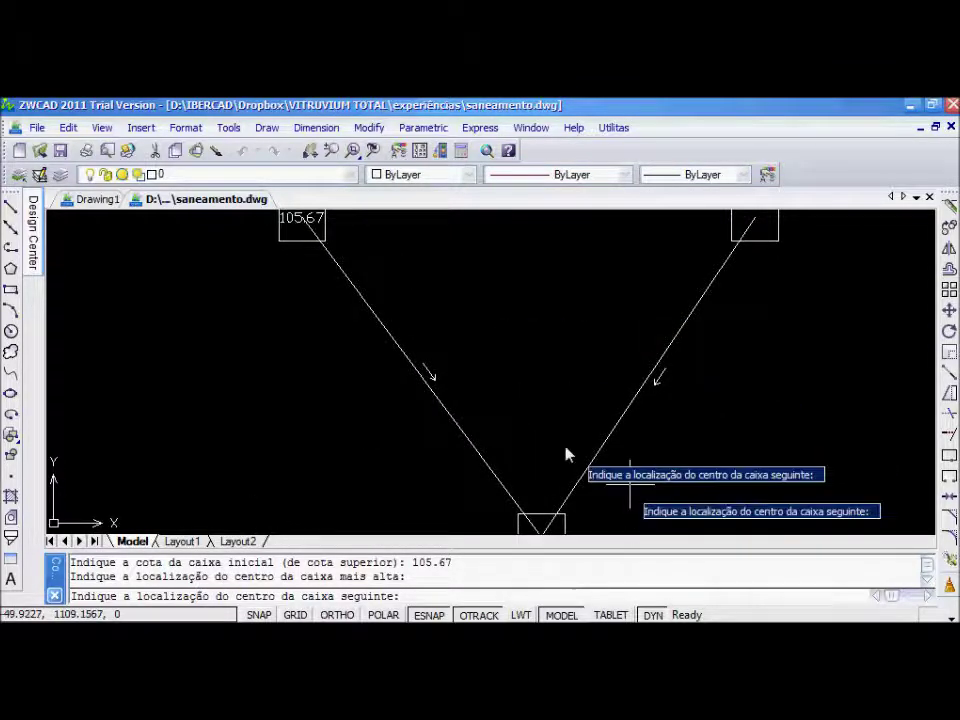
pyautogui.moveTo(566, 454); pyautogui.dragTo(540, 370, button='middle')
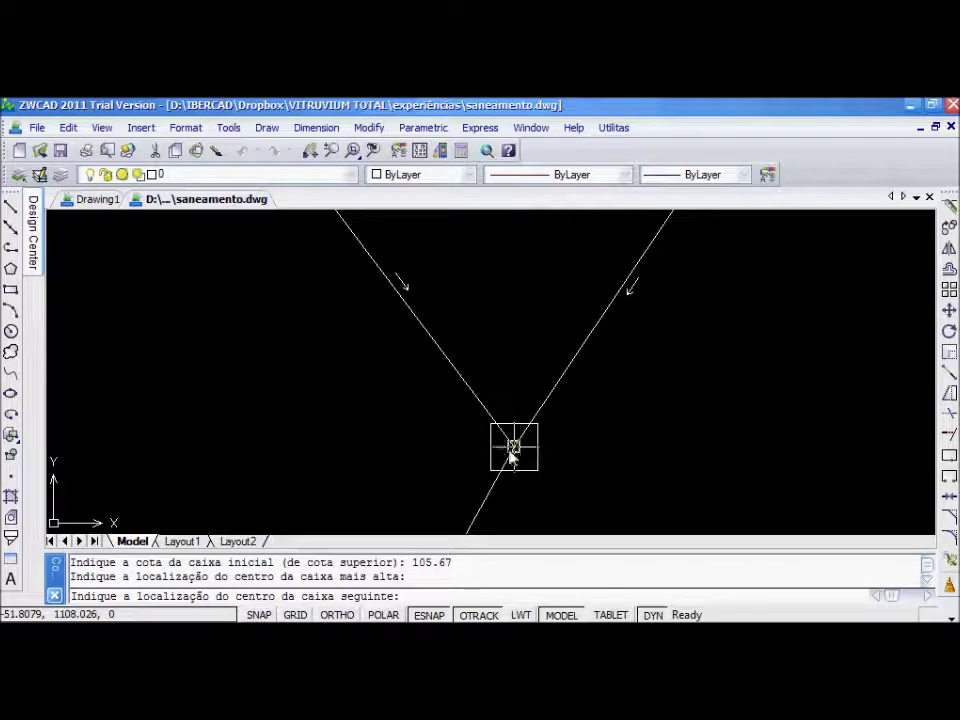
pyautogui.click(512, 447)
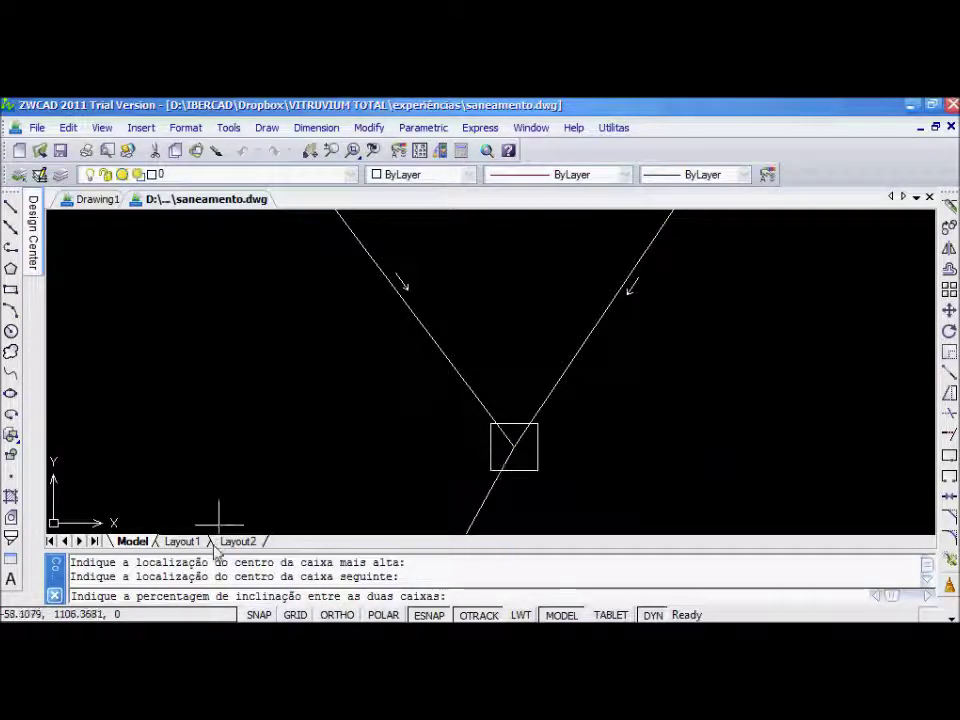
pyautogui.scroll(-2, 406, 332)
pyautogui.moveTo(458, 316); pyautogui.dragTo(446, 353, button='middle')
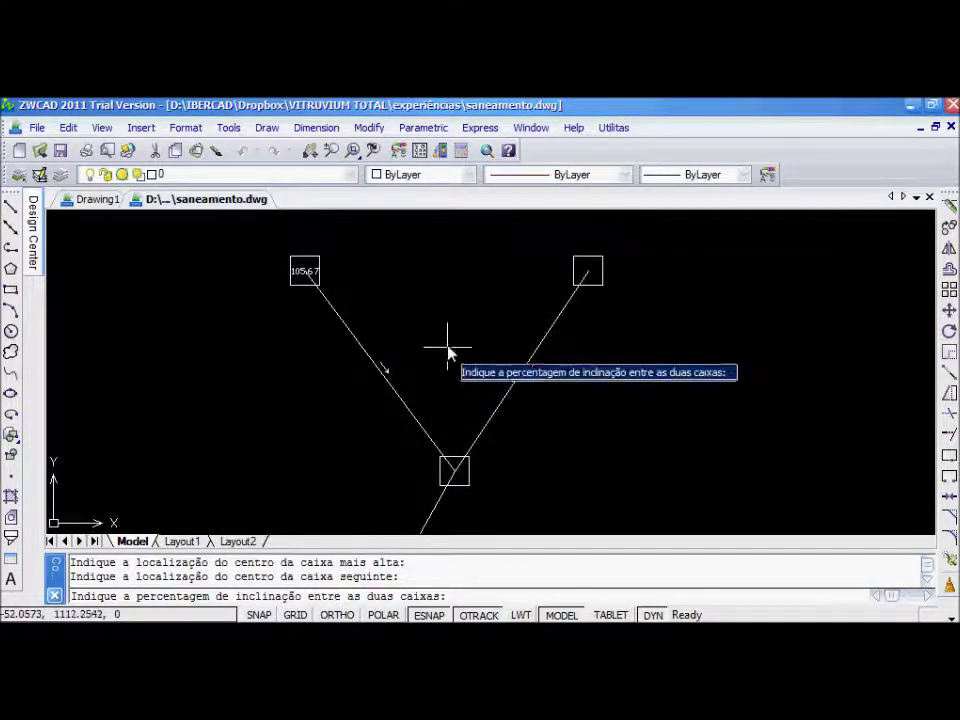
pyautogui.write('2')
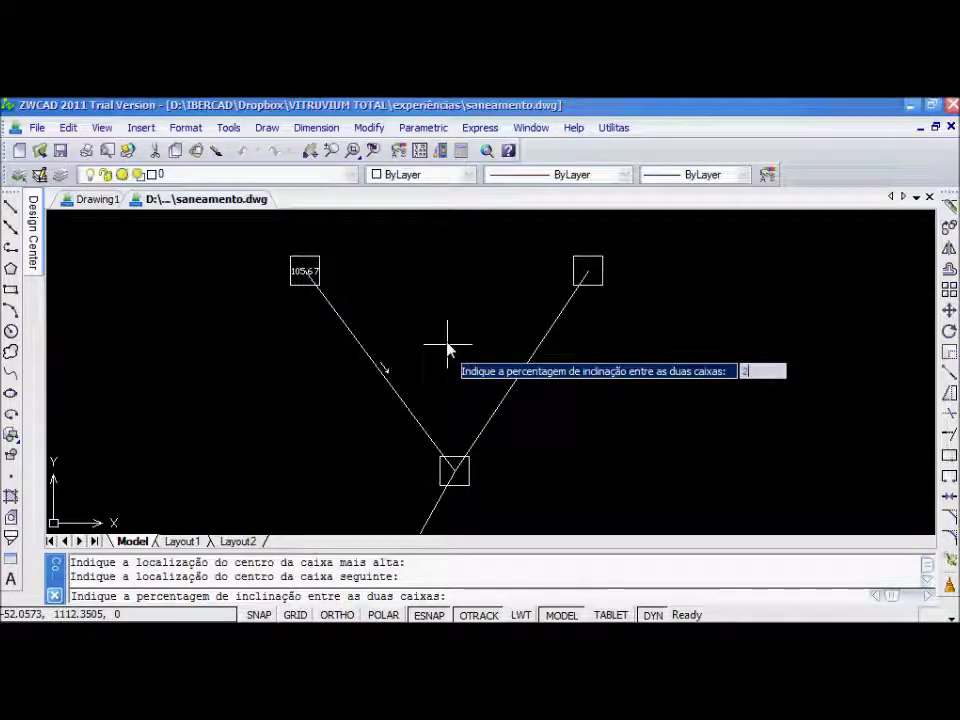
pyautogui.press('Return')
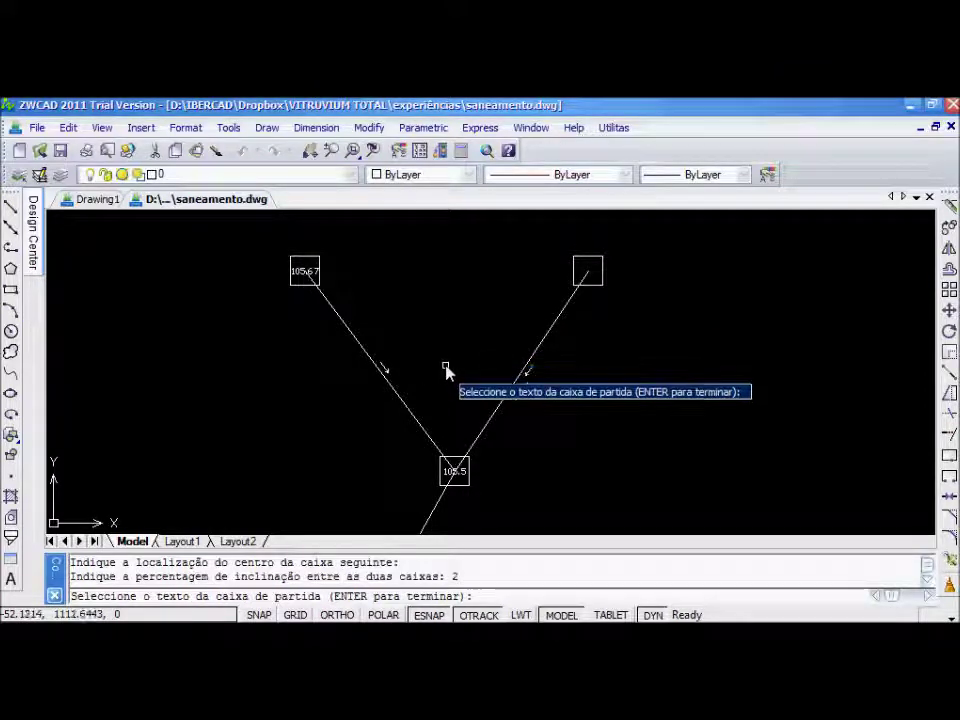
# Select the 105.5 label and its box centre as the starting manhole.
pyautogui.moveTo(500, 395); pyautogui.dragTo(272, 413, button='middle')
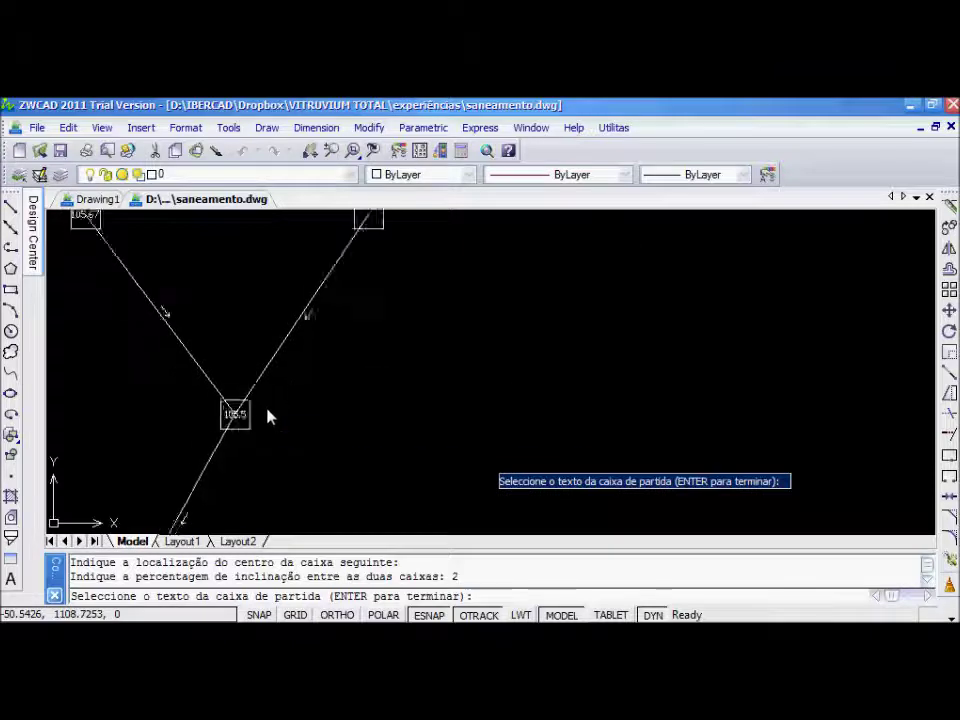
pyautogui.scroll(-2, 268, 412)
pyautogui.scroll(2, 204, 305)
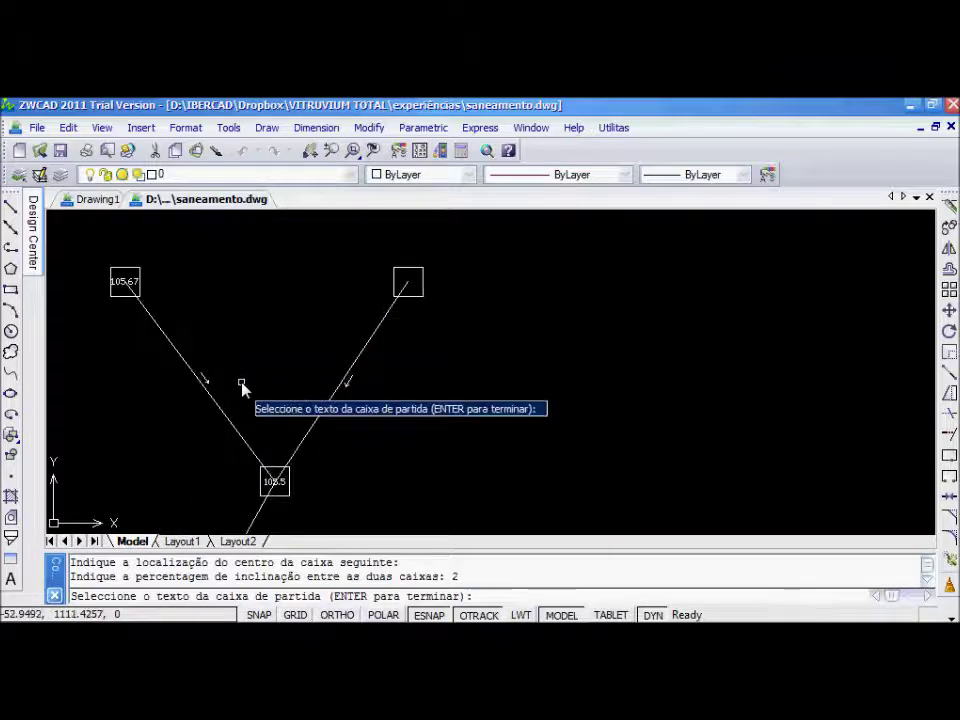
pyautogui.scroll(1, 258, 425)
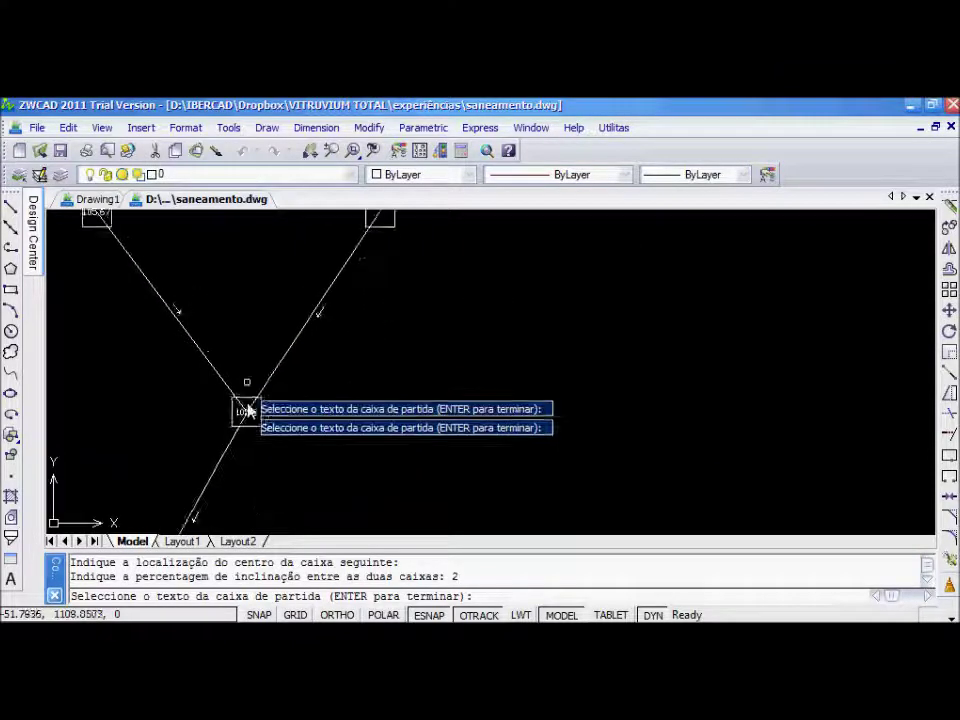
pyautogui.moveTo(268, 420); pyautogui.dragTo(216, 494, button='middle')
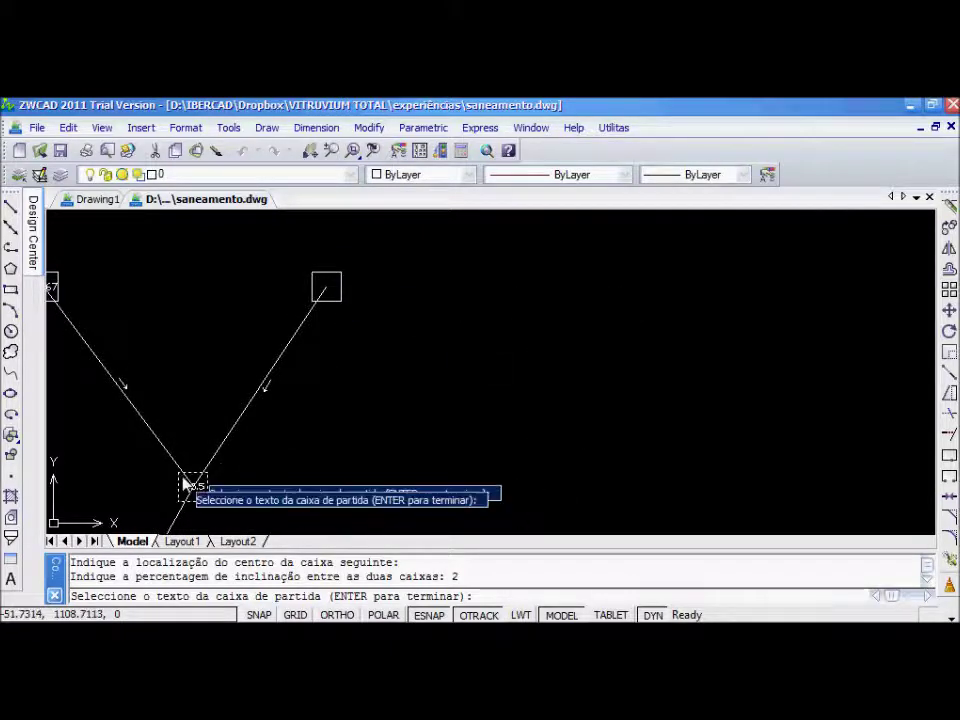
pyautogui.scroll(2, 197, 488)
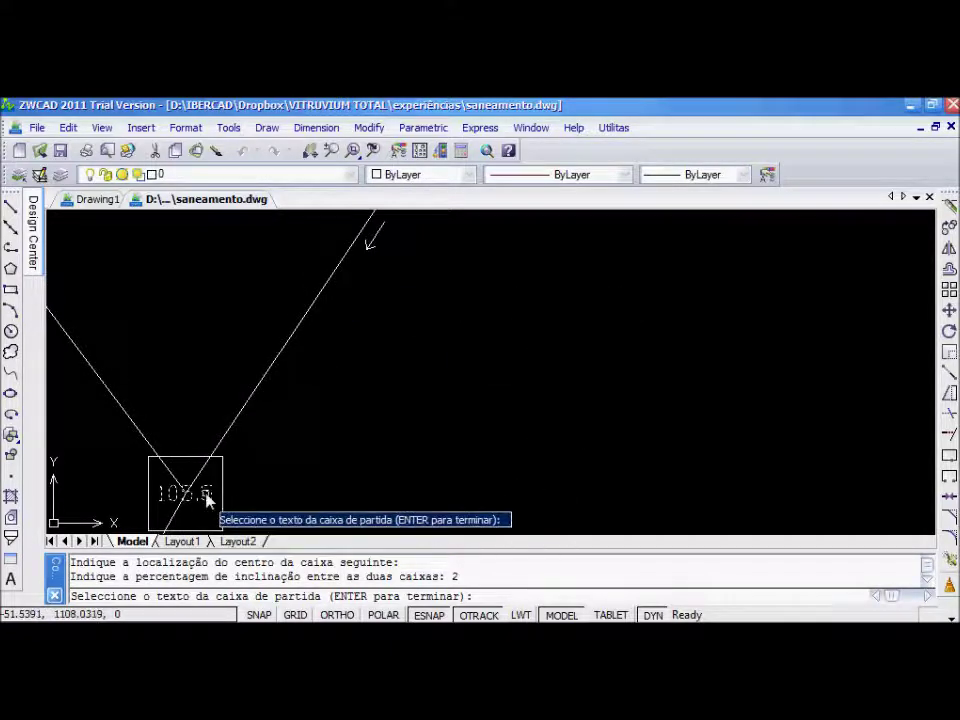
pyautogui.click(207, 498)
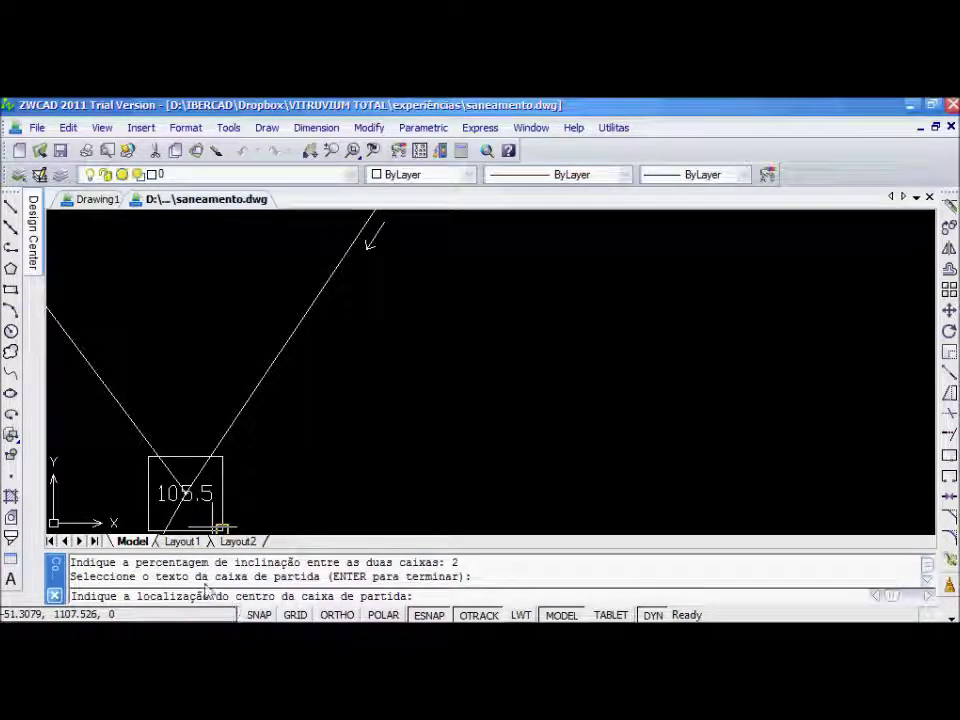
pyautogui.click(184, 497)
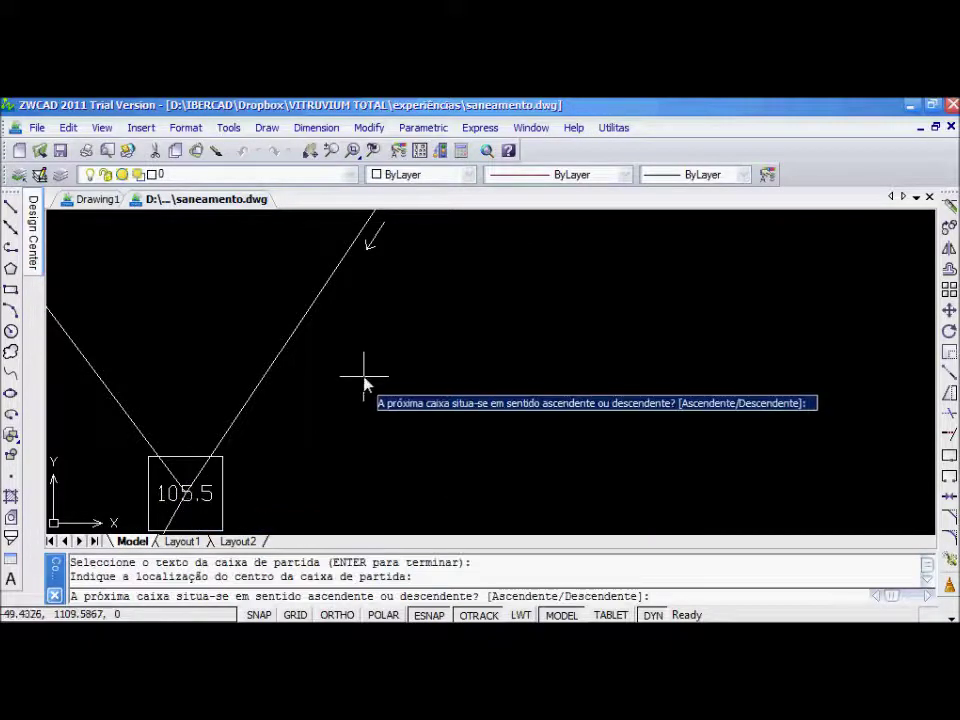
# Choose ascending flow and pick the upper-right box at a 2% slope, labelling it 105.66.
pyautogui.scroll(-1, 375, 378)
pyautogui.scroll(-1, 400, 428)
pyautogui.moveTo(343, 429); pyautogui.dragTo(269, 461, button='middle')
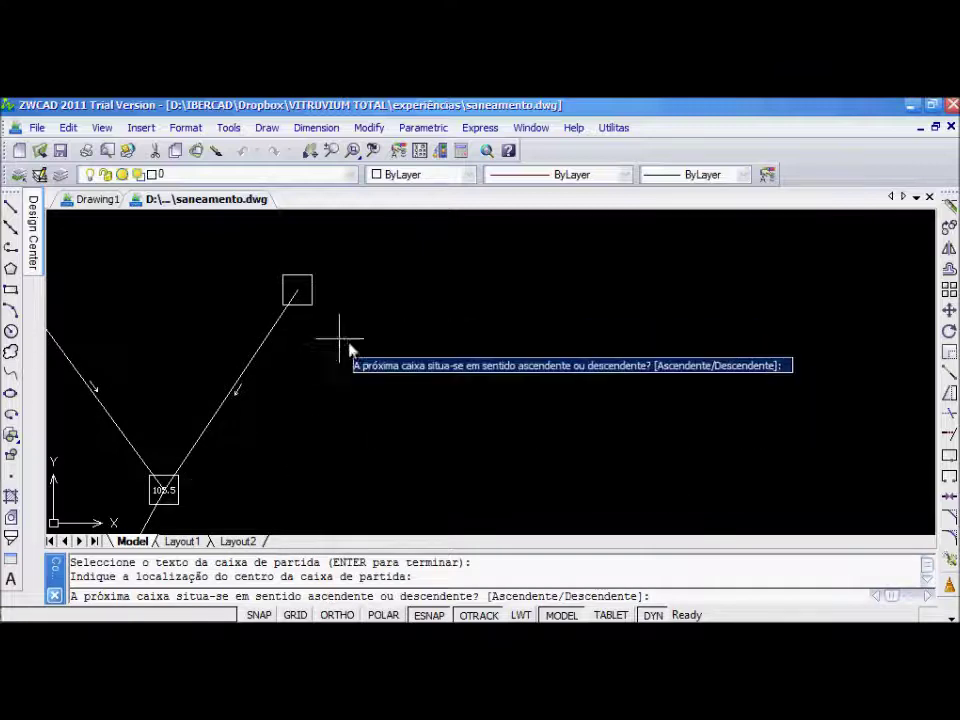
pyautogui.moveTo(346, 365); pyautogui.dragTo(430, 345, button='middle')
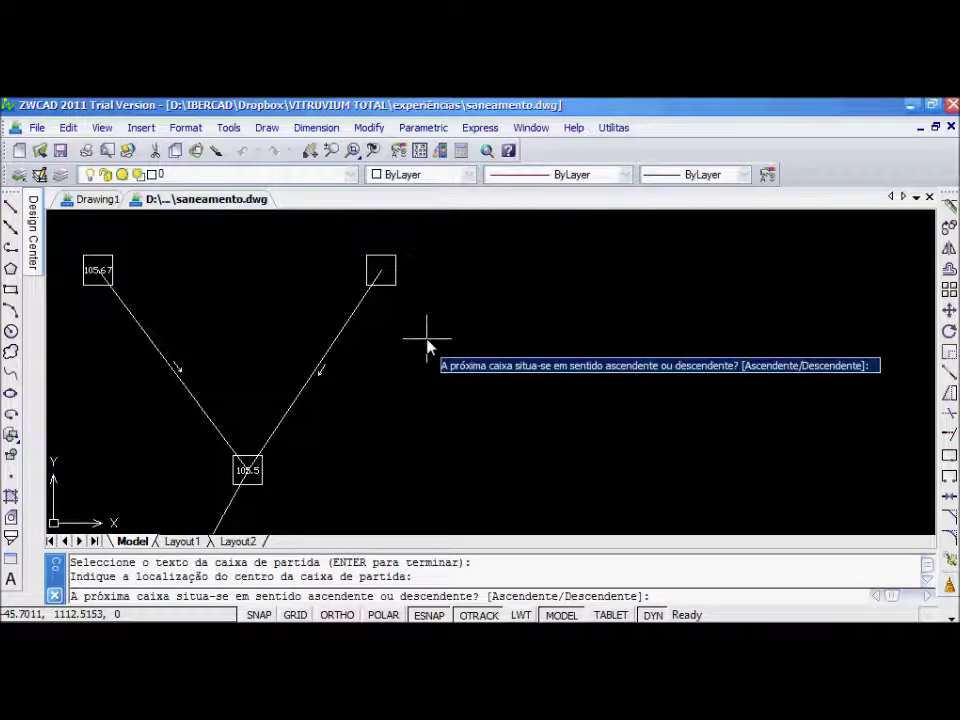
pyautogui.rightClick(432, 331)
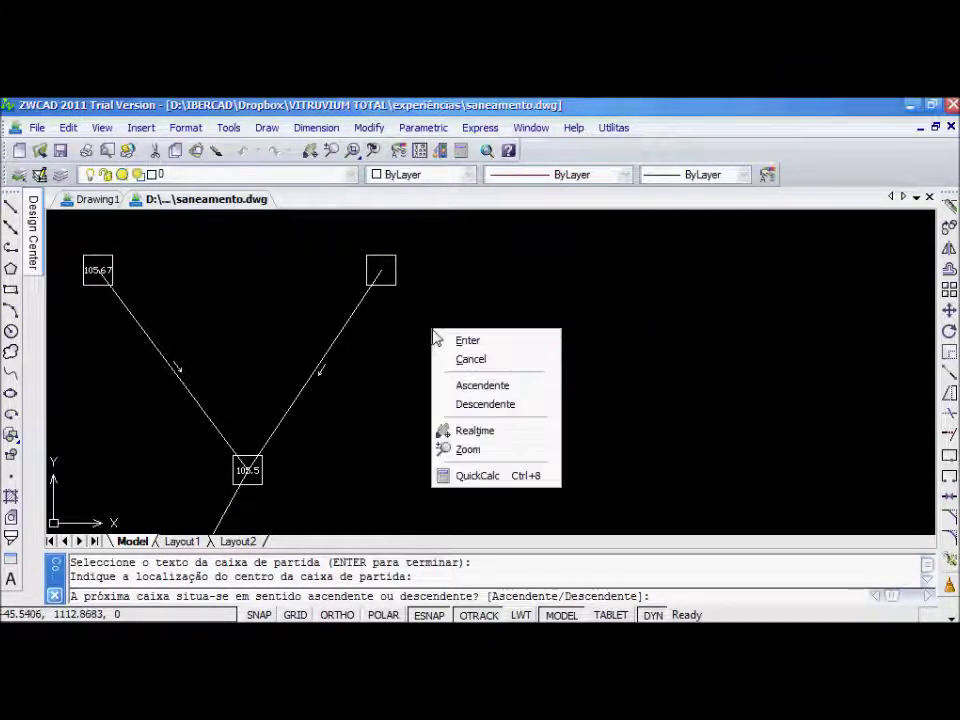
pyautogui.click(468, 390)
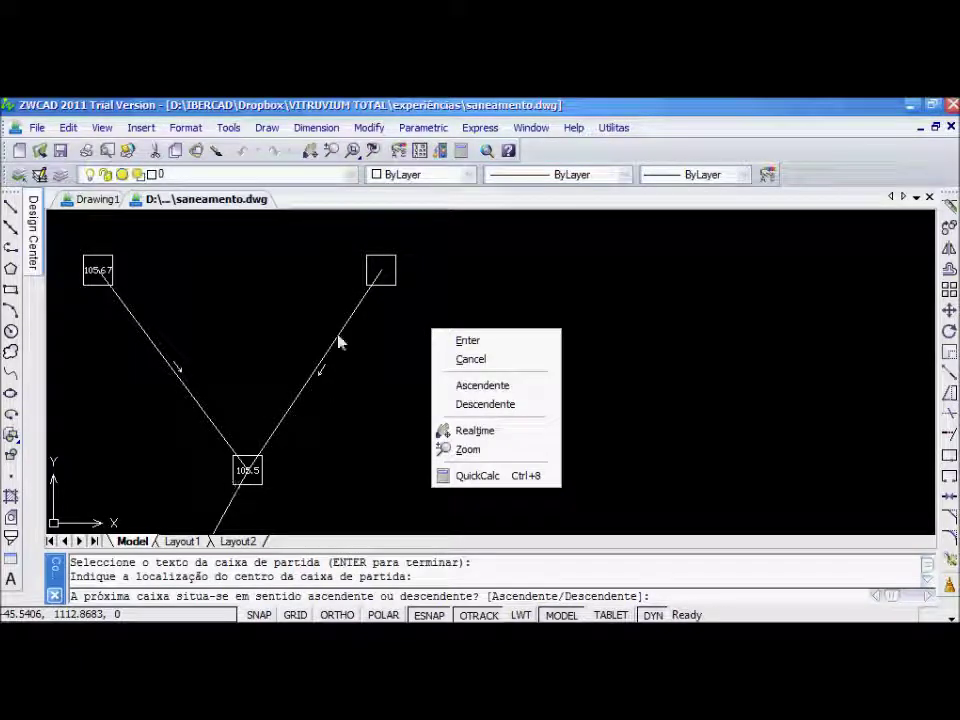
pyautogui.click(480, 386)
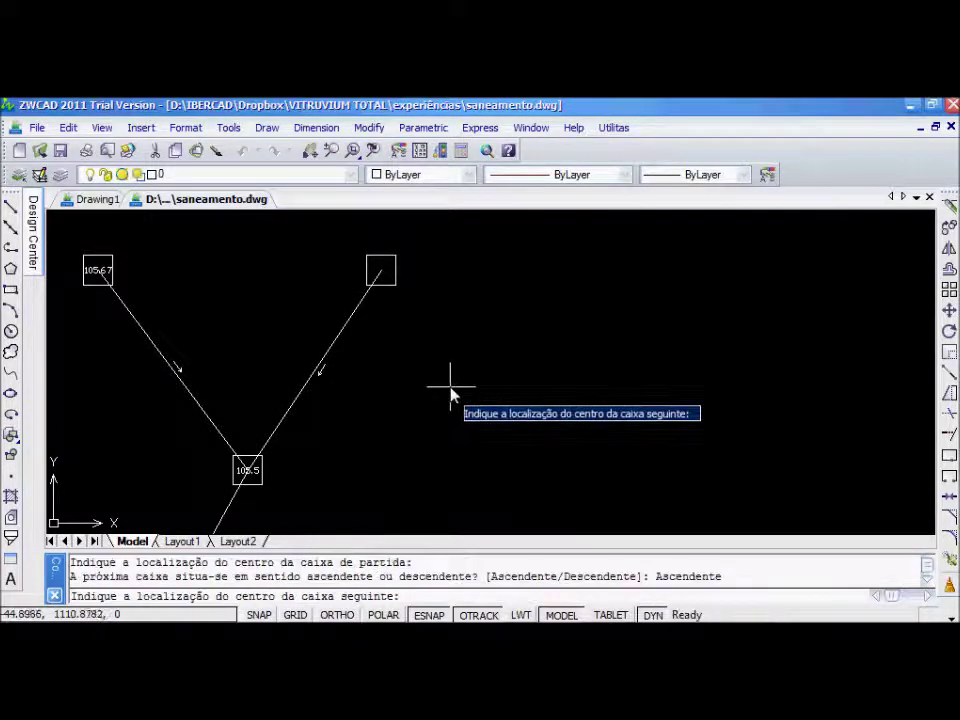
pyautogui.click(381, 275)
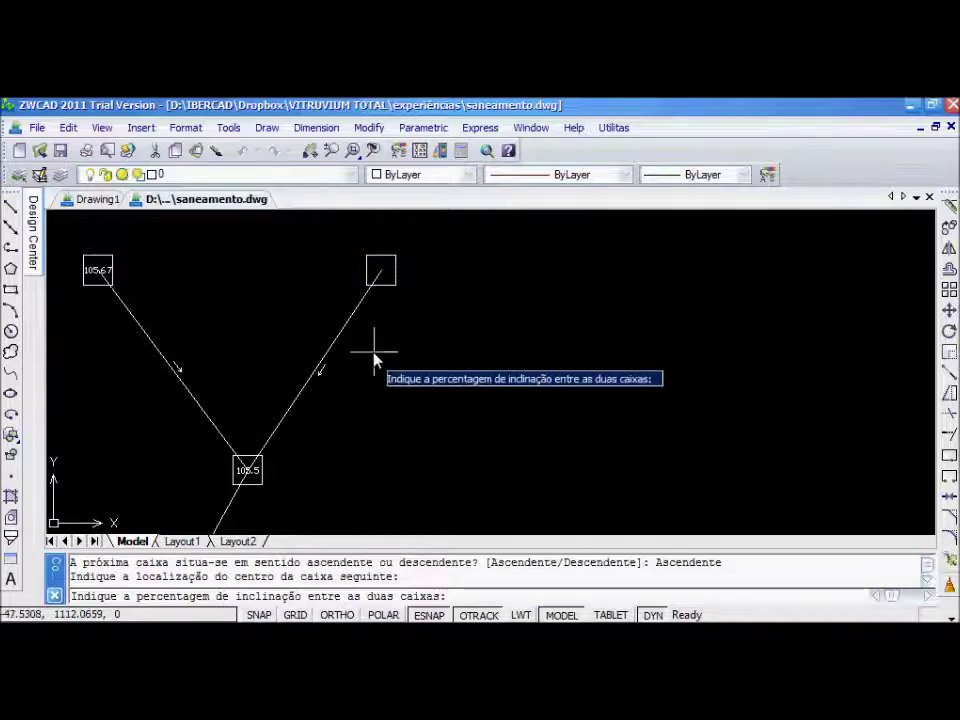
pyautogui.write('2')
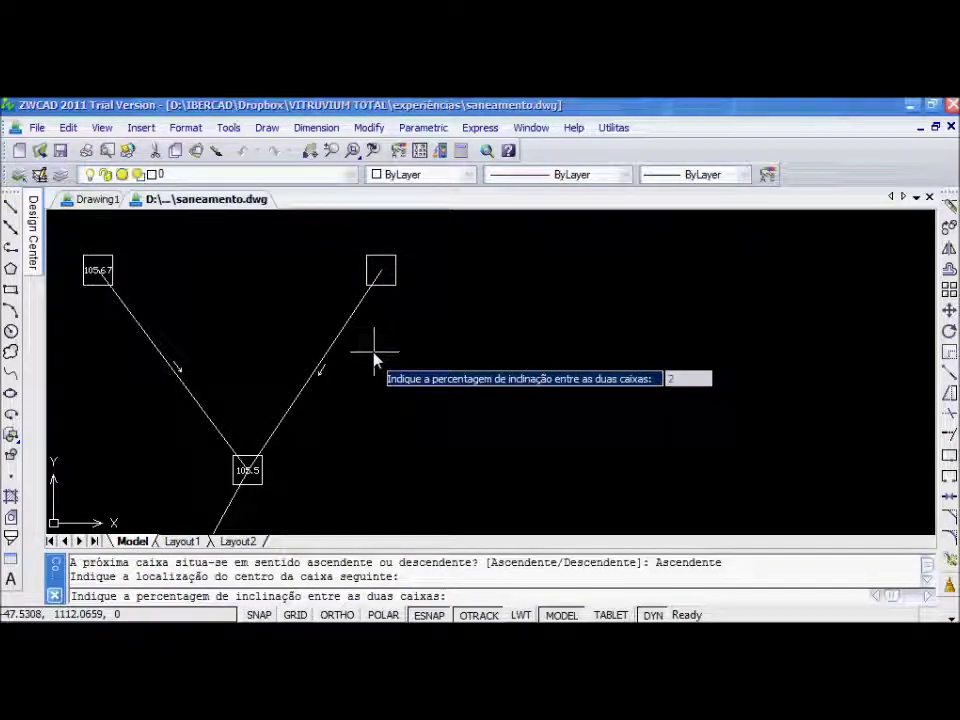
pyautogui.press('Return')
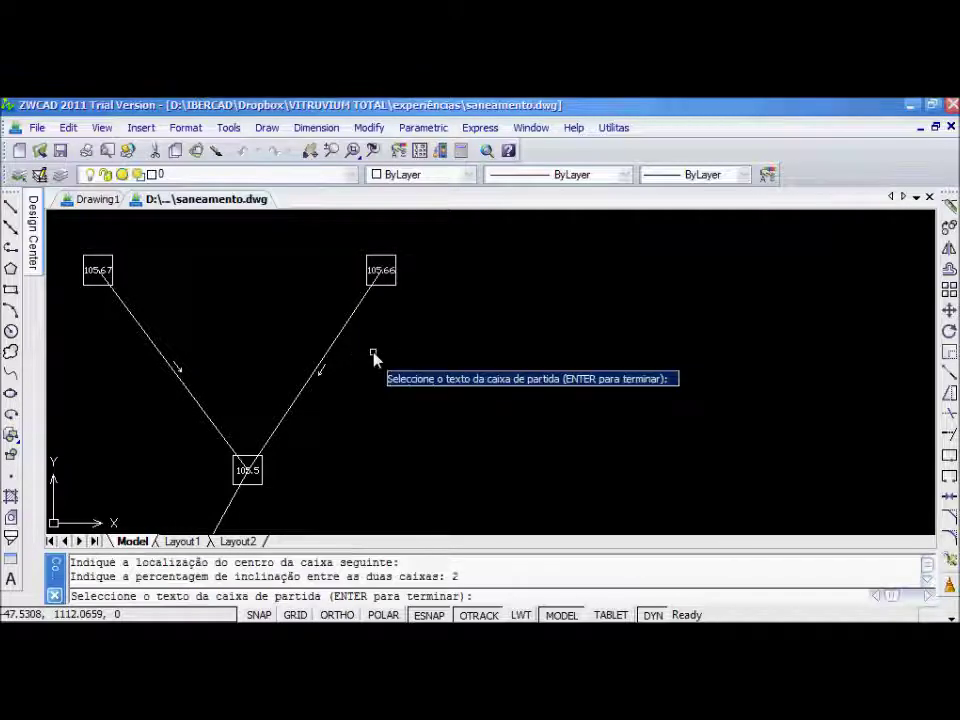
# Select the 105.5 label and its box centre again as the starting manhole.
pyautogui.scroll(2, 379, 272)
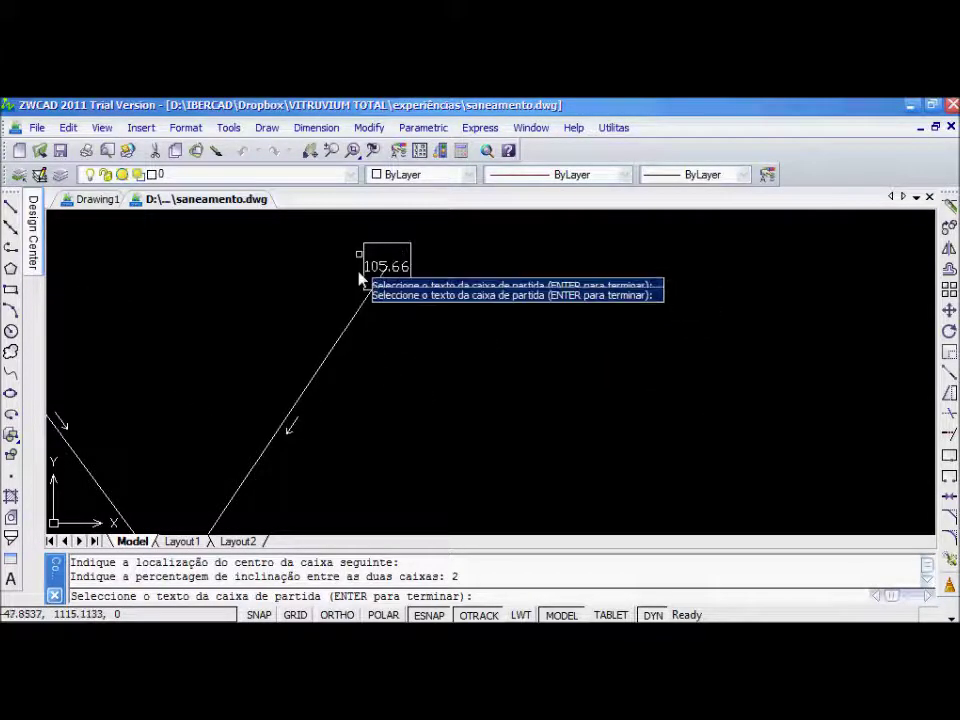
pyautogui.moveTo(456, 343)
pyautogui.mouseDown(button='middle')
pyautogui.moveTo(446, 254)
pyautogui.moveTo(402, 333)
pyautogui.mouseUp(button='middle')
pyautogui.scroll(-4, 364, 458)
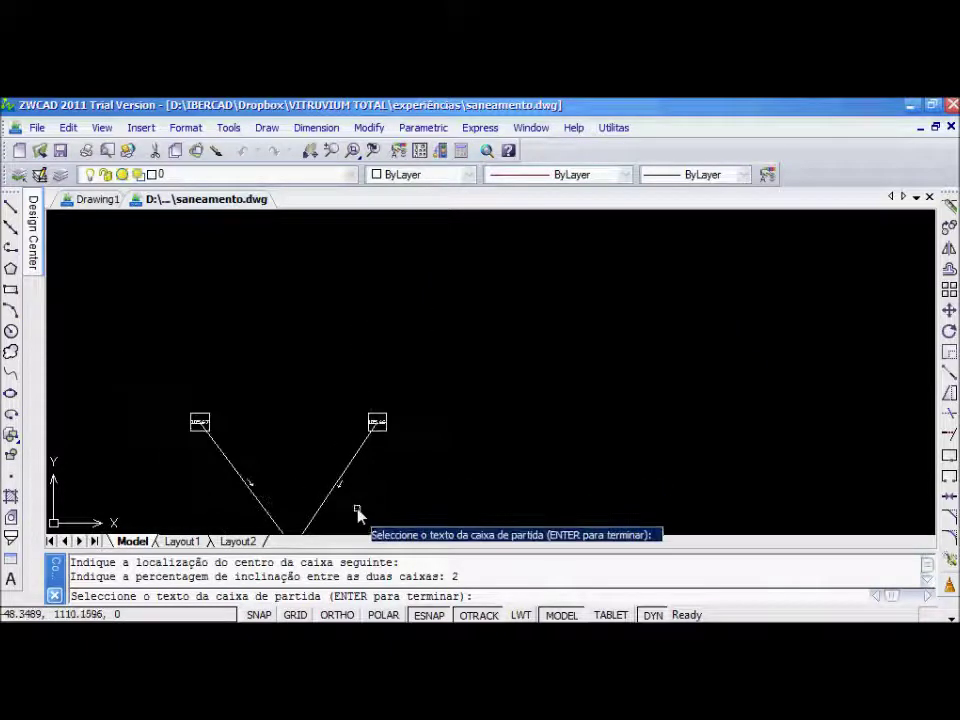
pyautogui.moveTo(362, 512); pyautogui.dragTo(469, 353, button='middle')
pyautogui.moveTo(418, 446); pyautogui.dragTo(469, 362, button='middle')
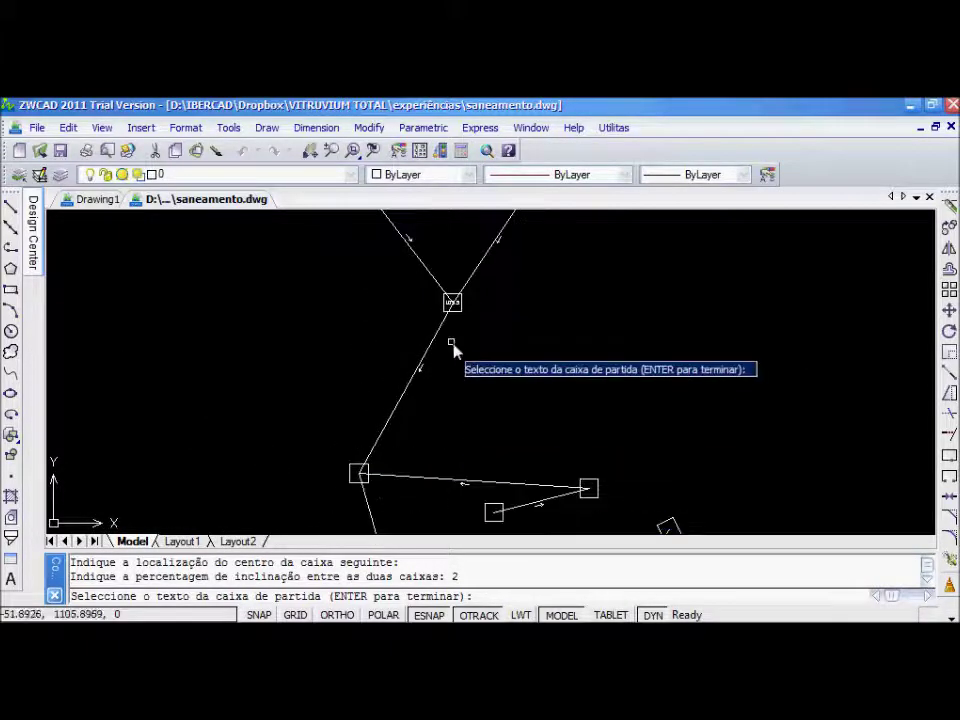
pyautogui.scroll(3, 454, 343)
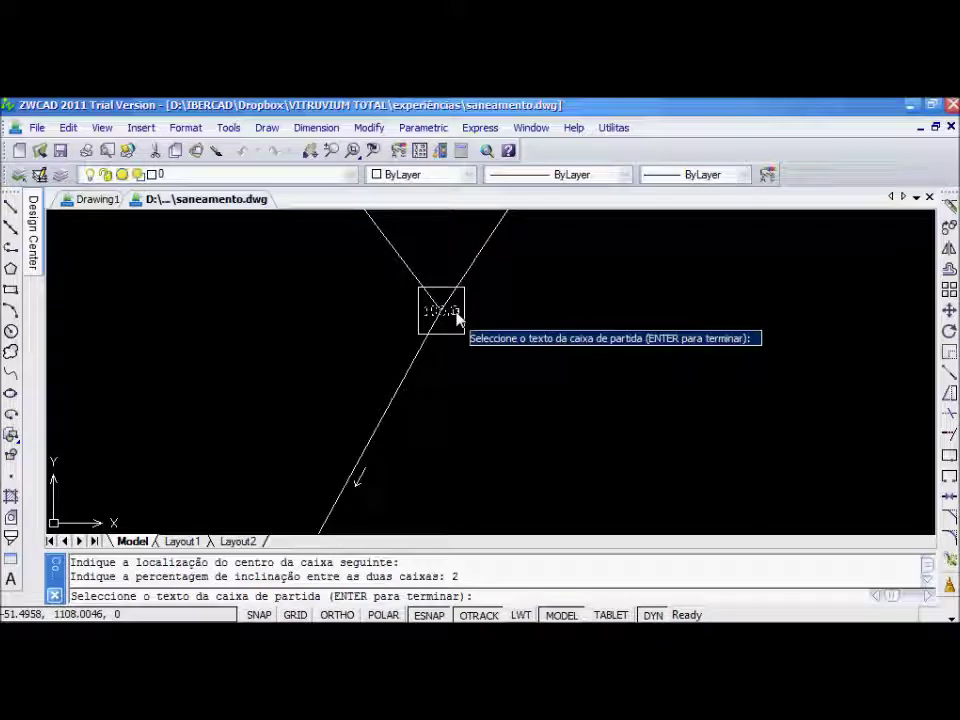
pyautogui.click(457, 316)
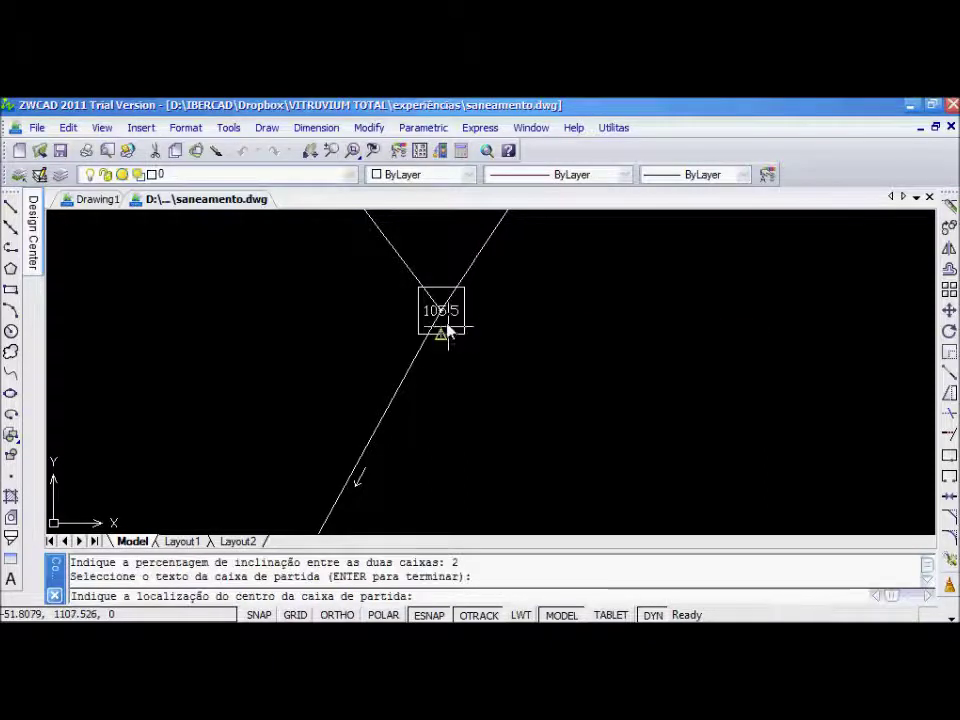
pyautogui.click(444, 318)
# Choose descending flow and pick the downstream box with a 2% slope.
pyautogui.scroll(-2, 360, 439)
pyautogui.scroll(1, 375, 381)
pyautogui.moveTo(407, 343); pyautogui.dragTo(309, 467, button='middle')
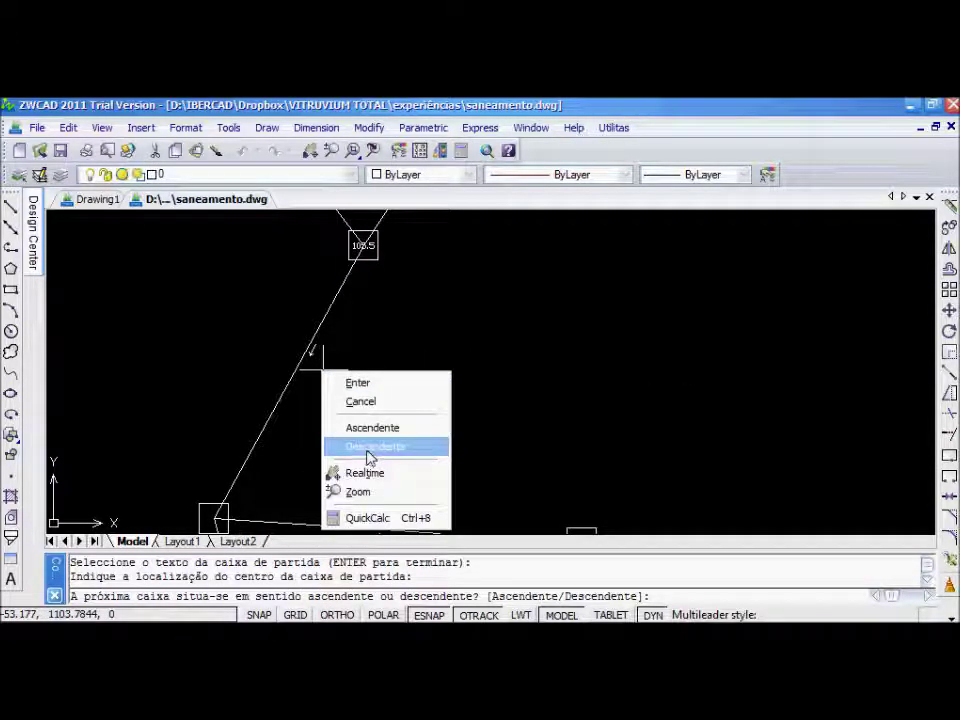
pyautogui.click(370, 446)
pyautogui.moveTo(226, 530); pyautogui.dragTo(280, 450, button='middle')
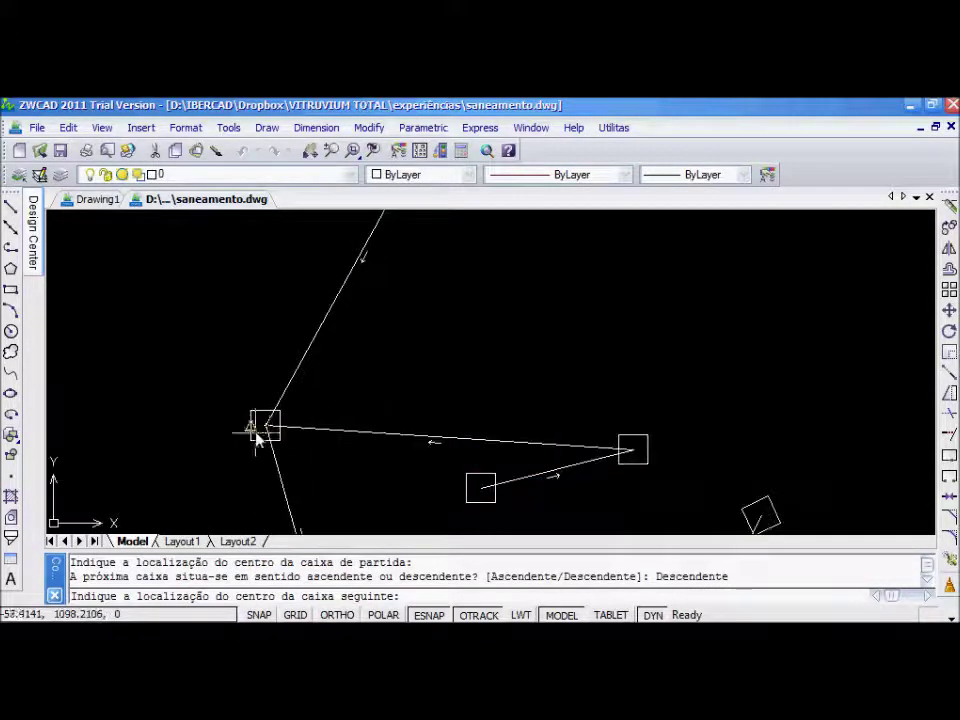
pyautogui.click(265, 426)
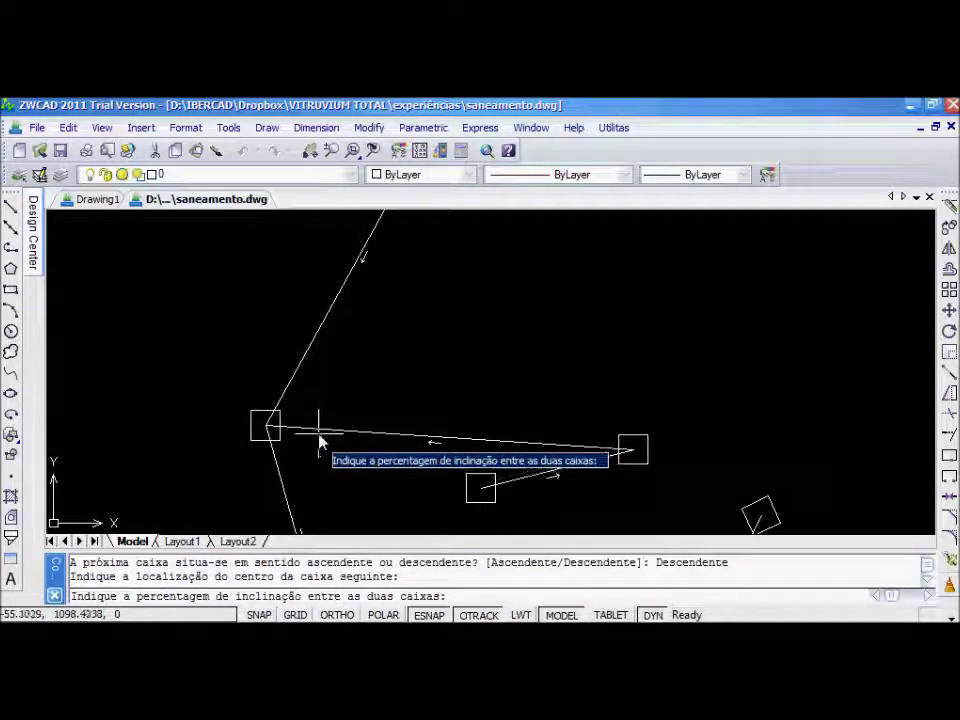
pyautogui.write('2')
pyautogui.press('Return')
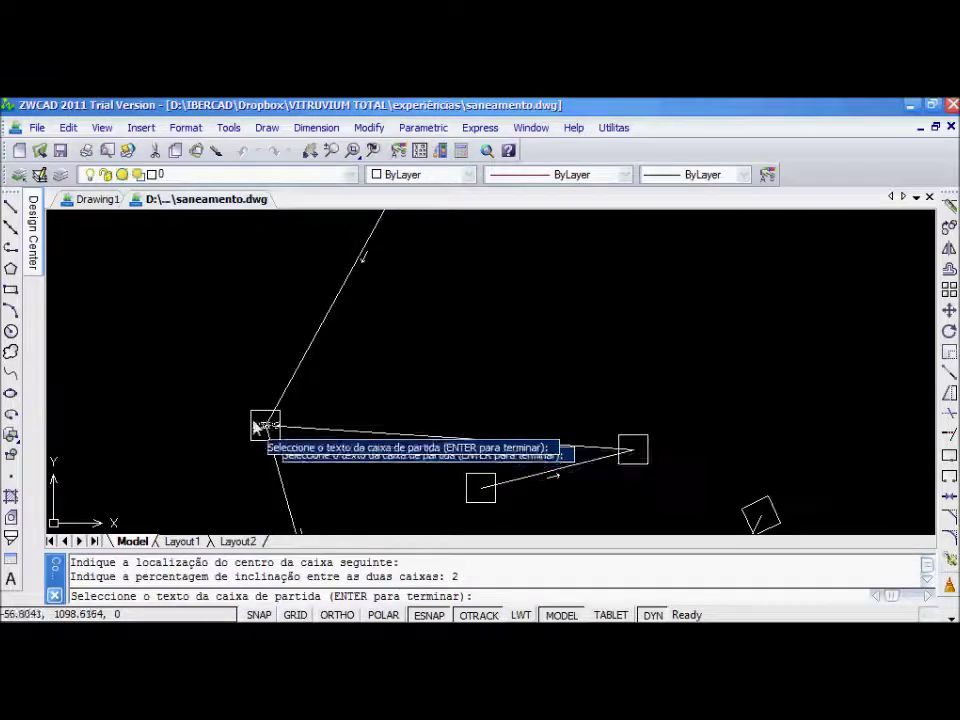
# Select the 105.29 label and its box centre as the starting manhole.
pyautogui.scroll(5, 258, 427)
pyautogui.scroll(2, 317, 489)
pyautogui.scroll(-6, 350, 405)
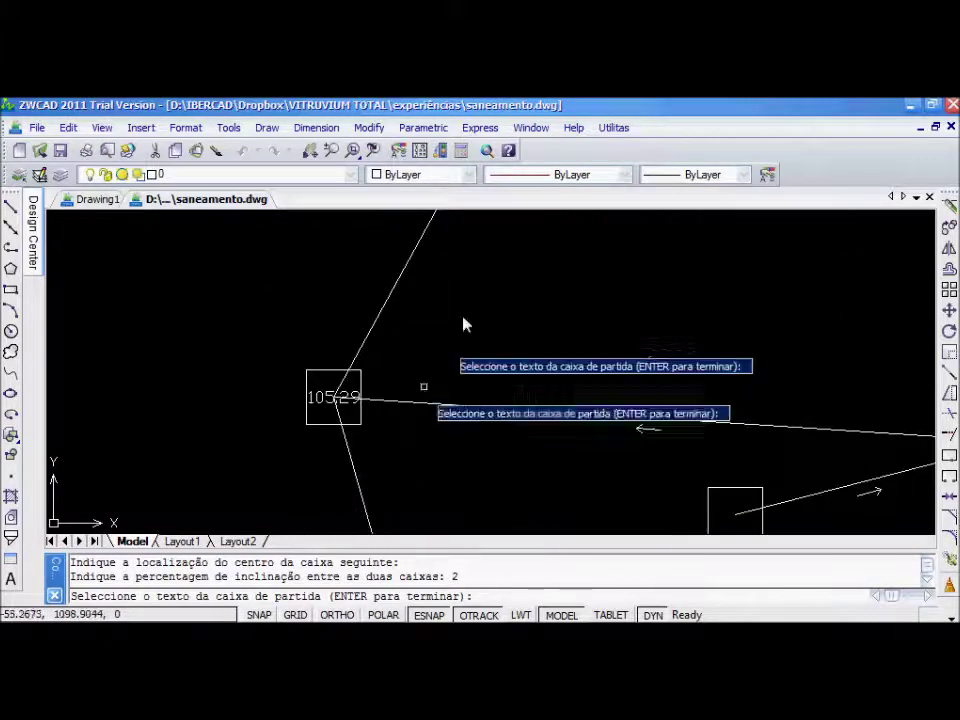
pyautogui.scroll(3, 360, 515)
pyautogui.scroll(-3, 431, 401)
pyautogui.scroll(3, 336, 461)
pyautogui.scroll(-4, 414, 424)
pyautogui.moveTo(371, 448); pyautogui.dragTo(285, 332, button='middle')
pyautogui.scroll(4, 290, 355)
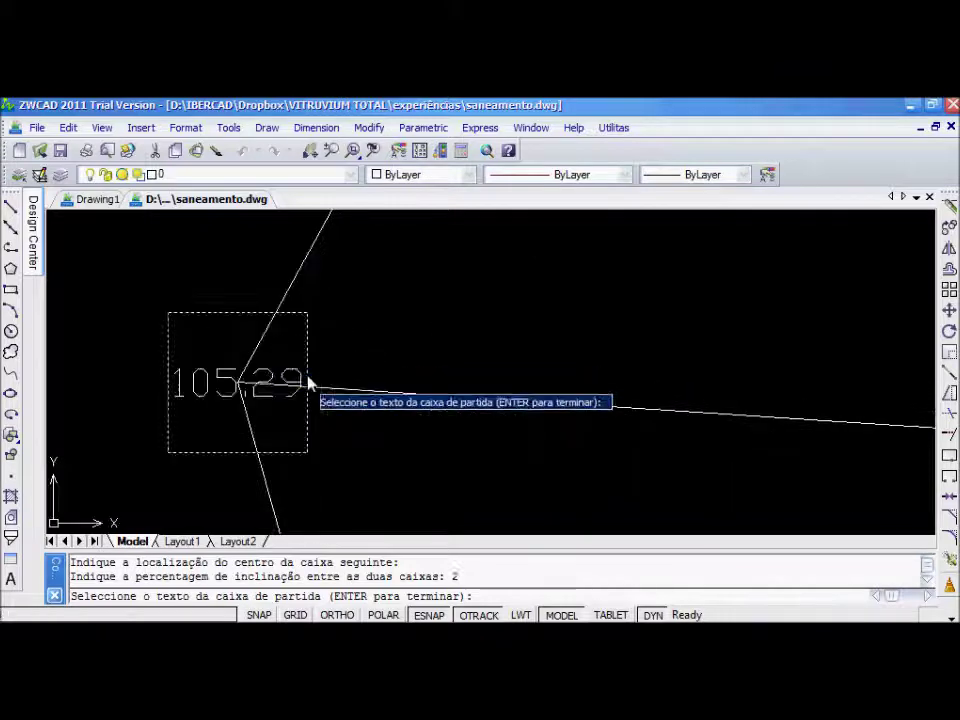
pyautogui.scroll(-4, 420, 370)
pyautogui.moveTo(467, 388); pyautogui.dragTo(285, 353, button='middle')
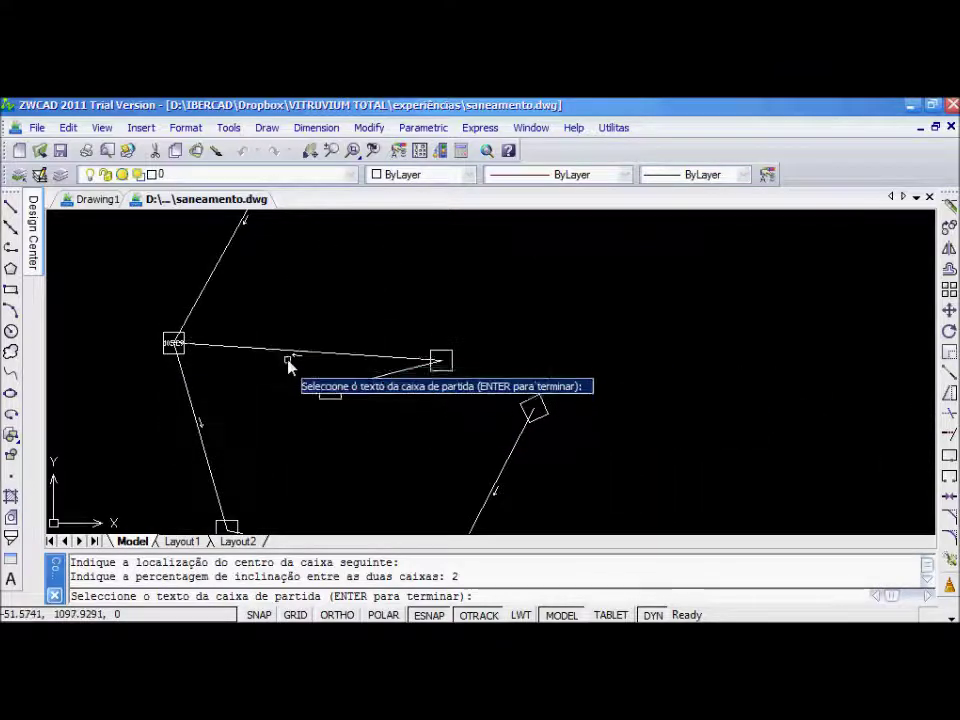
pyautogui.scroll(3, 288, 365)
pyautogui.moveTo(103, 366); pyautogui.dragTo(244, 379, button='middle')
pyautogui.scroll(3, 246, 350)
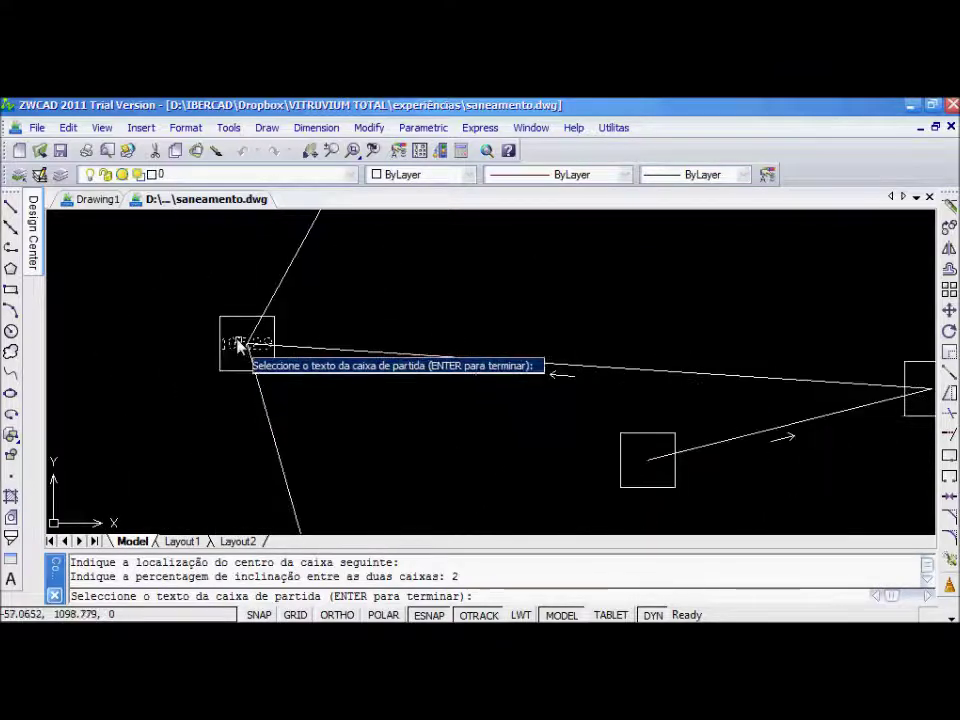
pyautogui.click(235, 345)
pyautogui.scroll(-2, 405, 375)
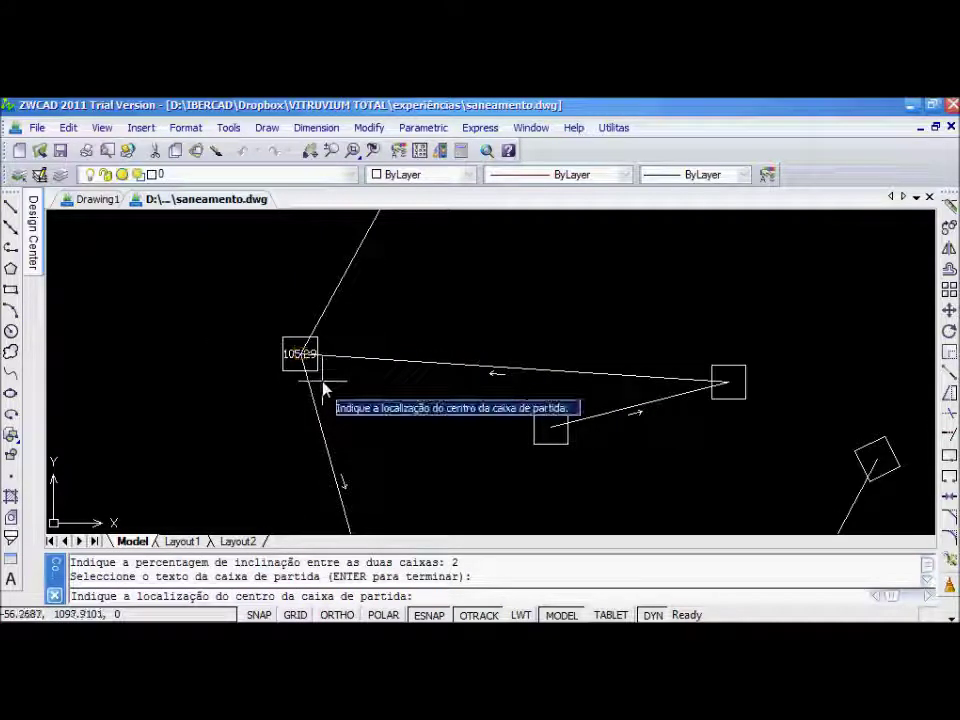
pyautogui.moveTo(335, 377); pyautogui.dragTo(253, 382, button='middle')
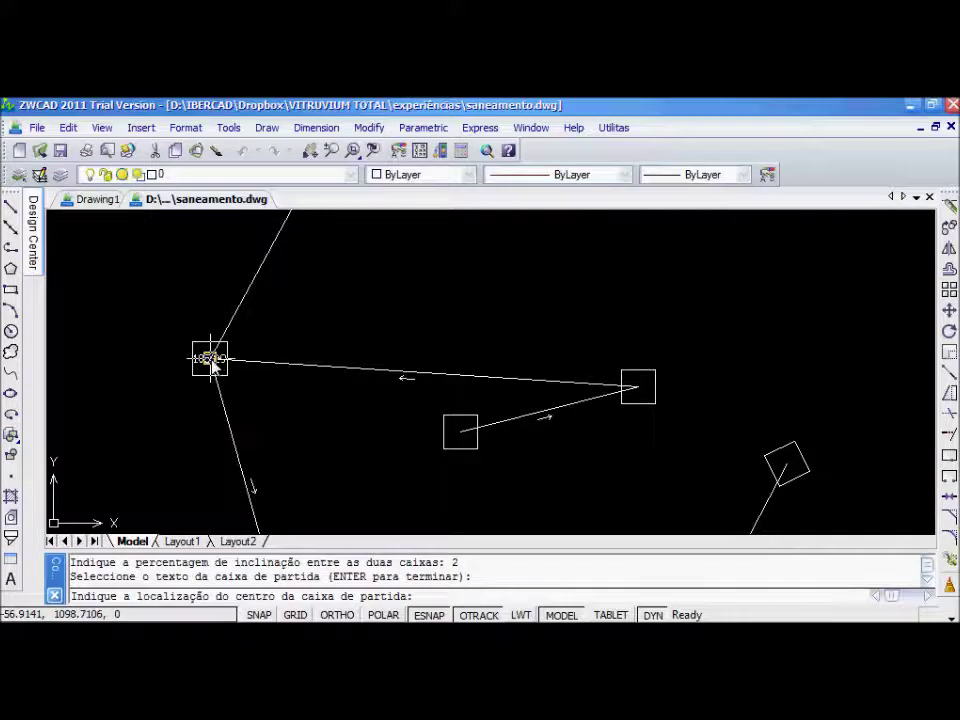
pyautogui.click(210, 360)
# Rise at 2% to the upstream box, labelling it 105.54, and select that new label.
pyautogui.moveTo(337, 367); pyautogui.dragTo(283, 318, button='middle')
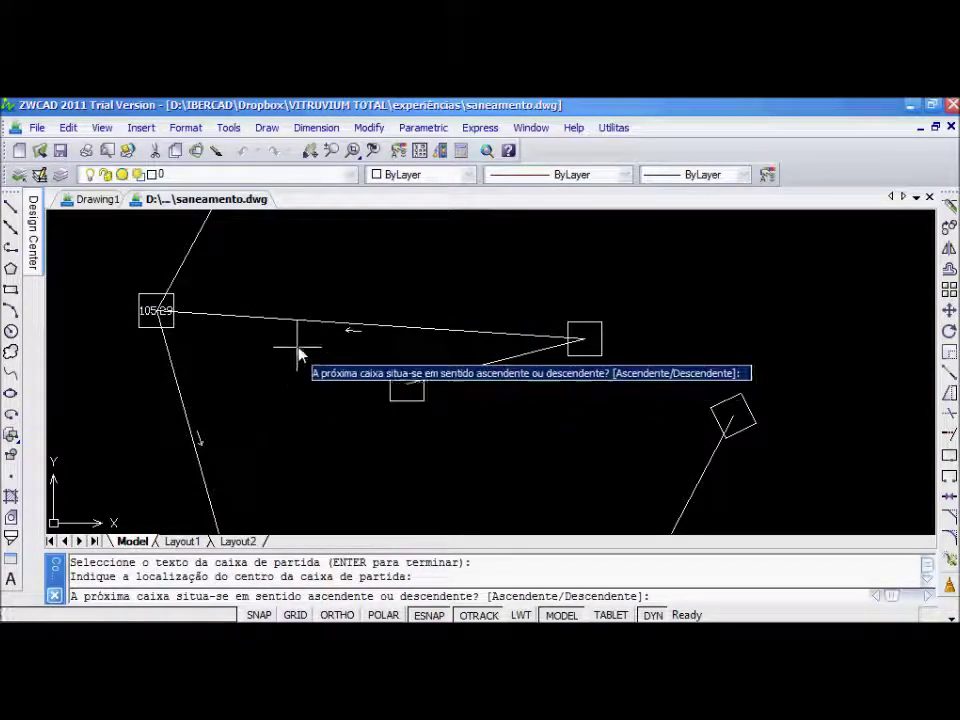
pyautogui.rightClick(294, 348)
pyautogui.click(337, 404)
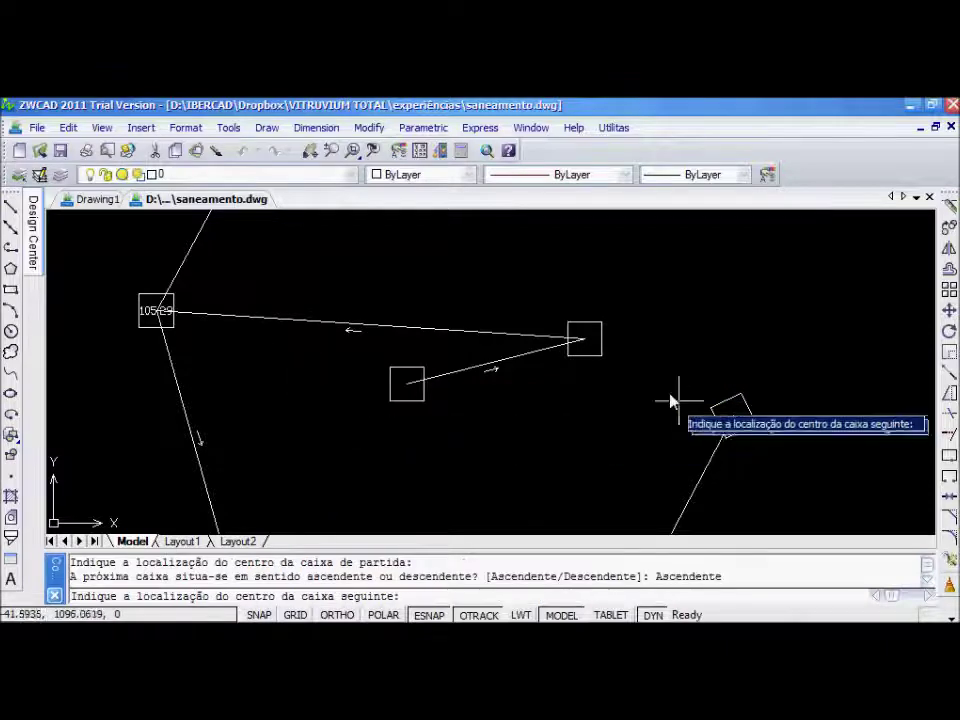
pyautogui.click(584, 341)
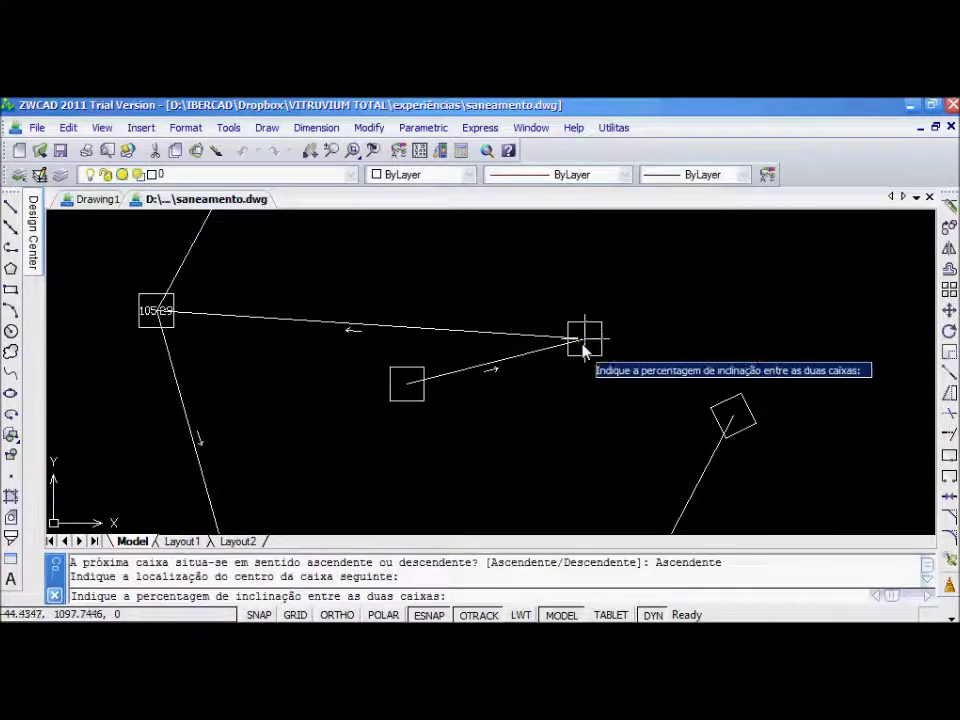
pyautogui.write('2')
pyautogui.press('Return')
pyautogui.scroll(2, 604, 340)
pyautogui.click(591, 341)
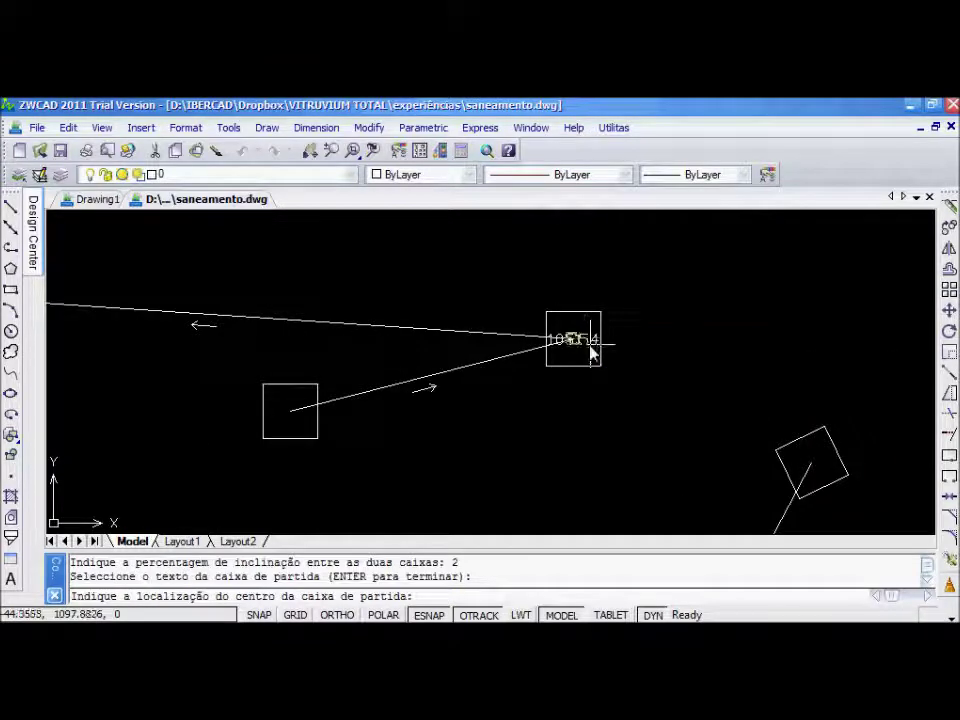
# From the 105.54 box, rise at 3% to the next box, labelling it 105.7.
pyautogui.click(575, 341)
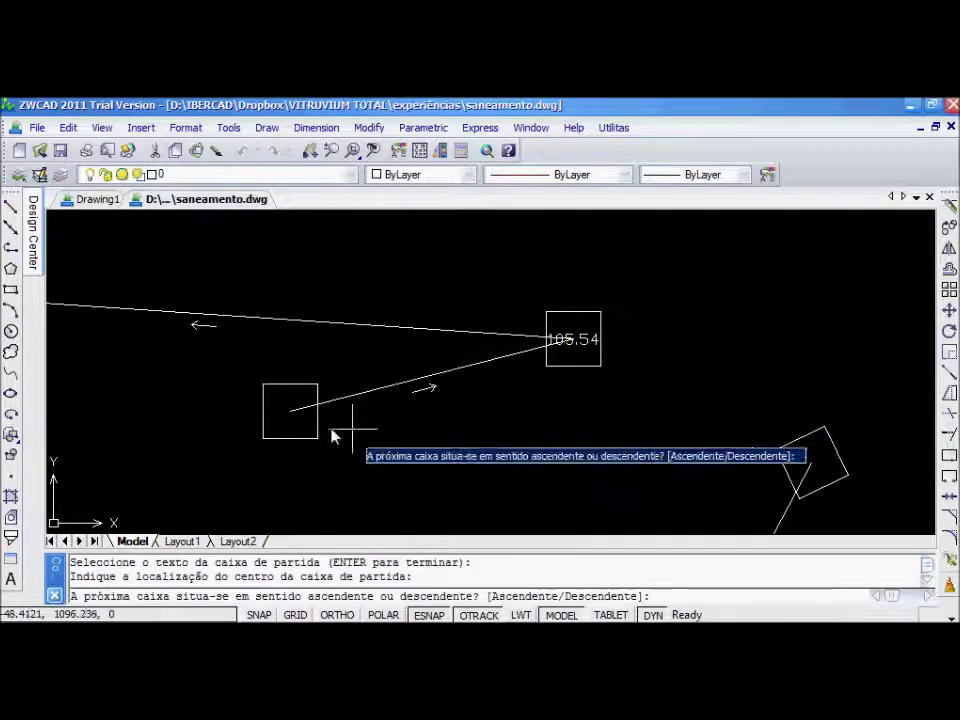
pyautogui.rightClick(351, 356)
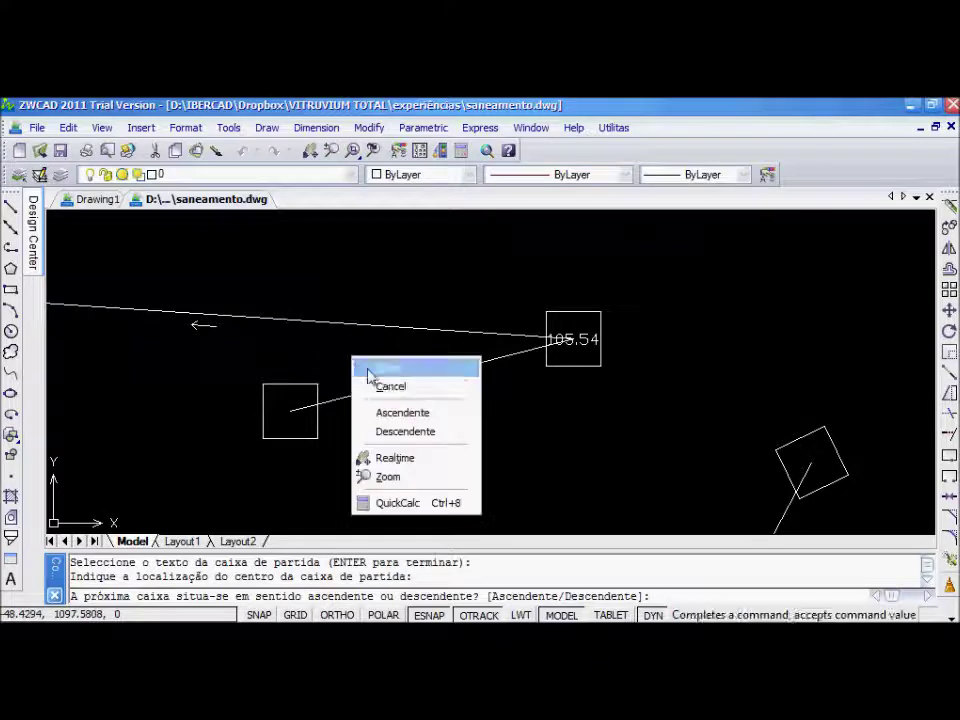
pyautogui.click(407, 413)
pyautogui.click(290, 412)
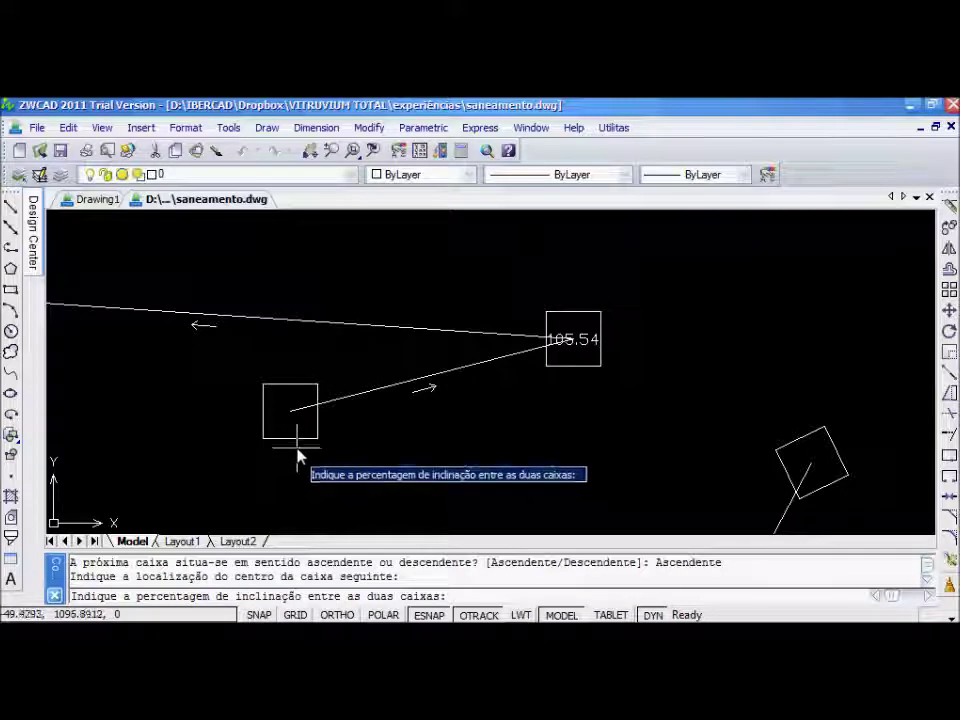
pyautogui.write('1')
pyautogui.write('3')
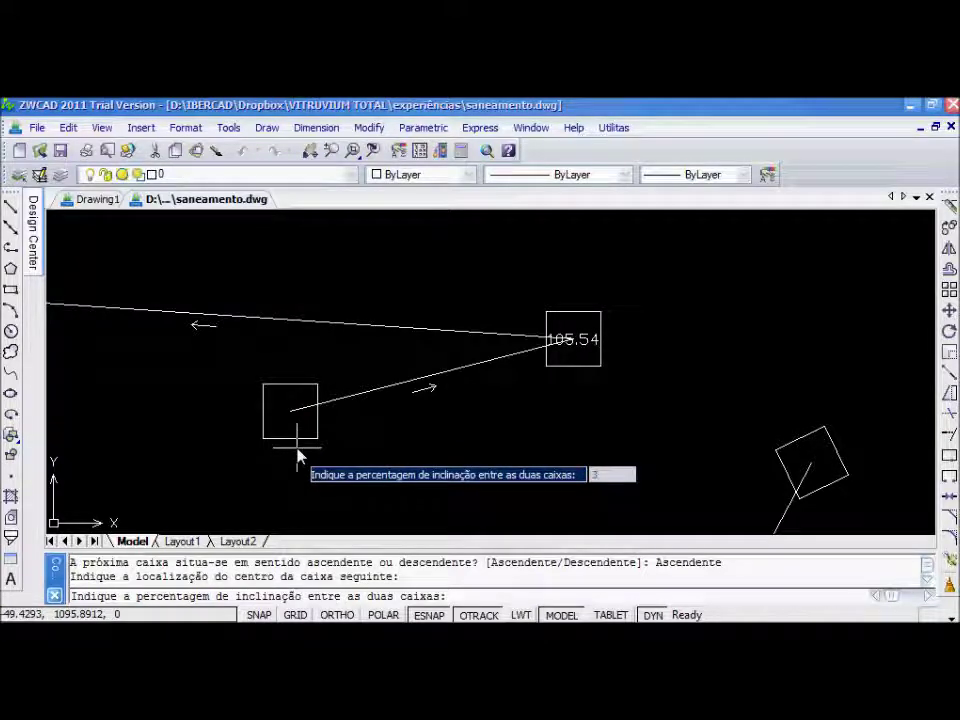
pyautogui.press('Return')
pyautogui.scroll(-3, 300, 440)
pyautogui.scroll(-2, 330, 415)
pyautogui.scroll(-1, 295, 402)
pyautogui.scroll(5, 292, 398)
# From the 105.29 box, descend at 2% to the next downstream box.
pyautogui.click(321, 388)
pyautogui.click(321, 390)
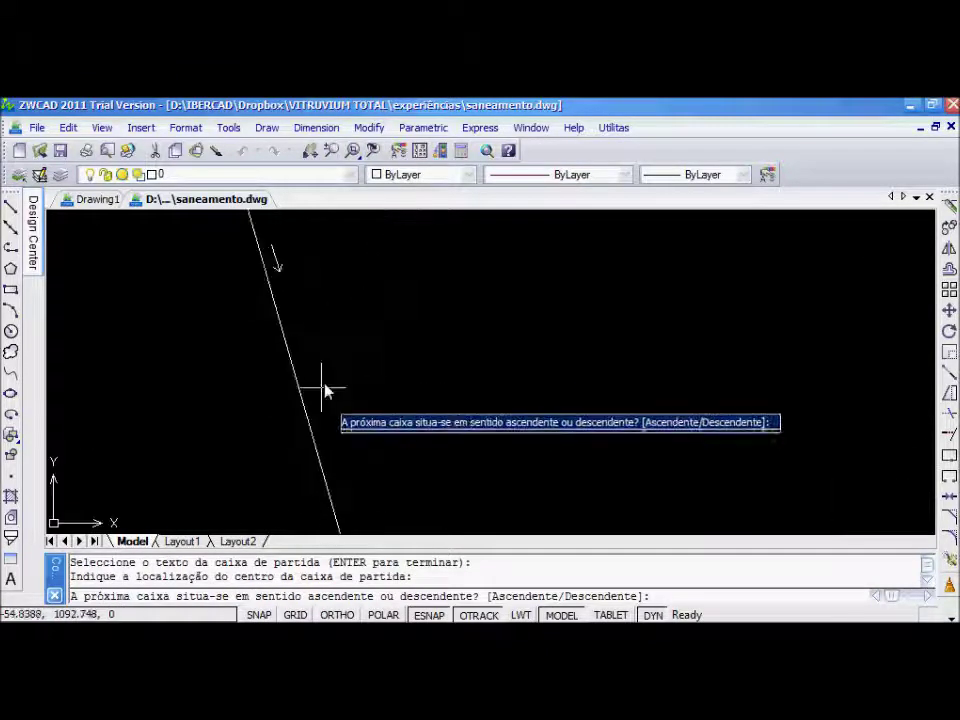
pyautogui.rightClick(318, 322)
pyautogui.click(383, 395)
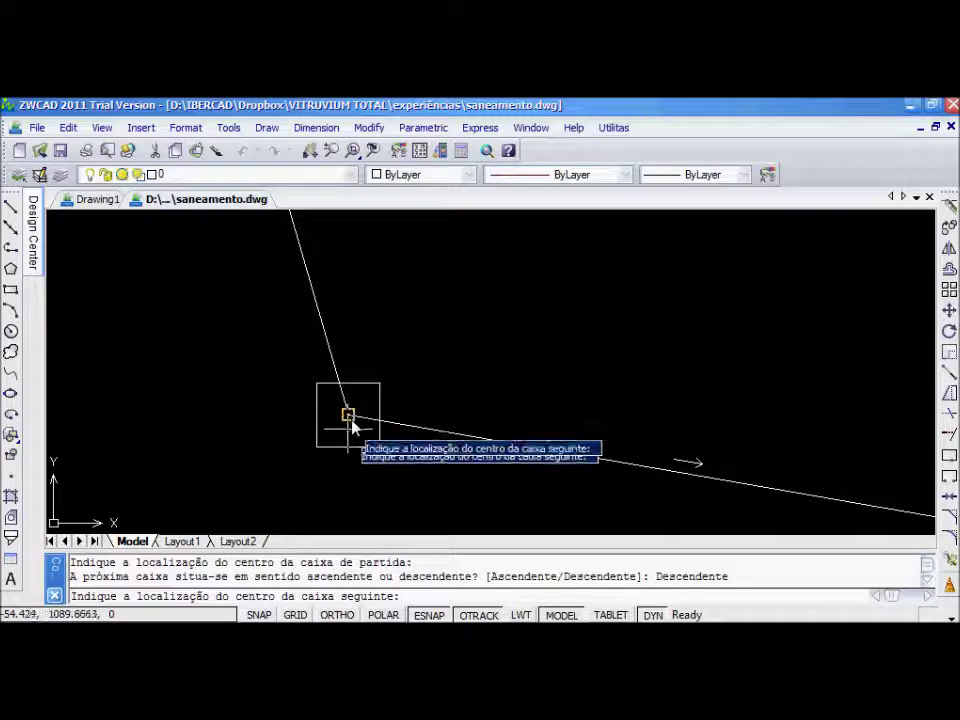
pyautogui.click(349, 413)
pyautogui.write('2')
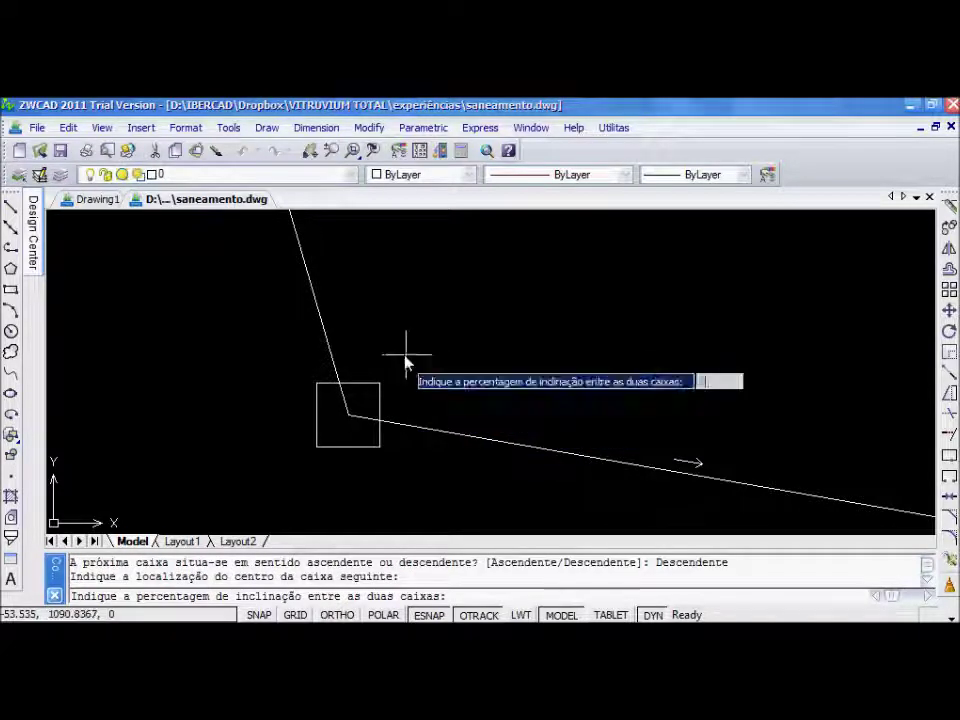
pyautogui.press('Return')
pyautogui.scroll(-2, 405, 360)
pyautogui.scroll(3, 377, 440)
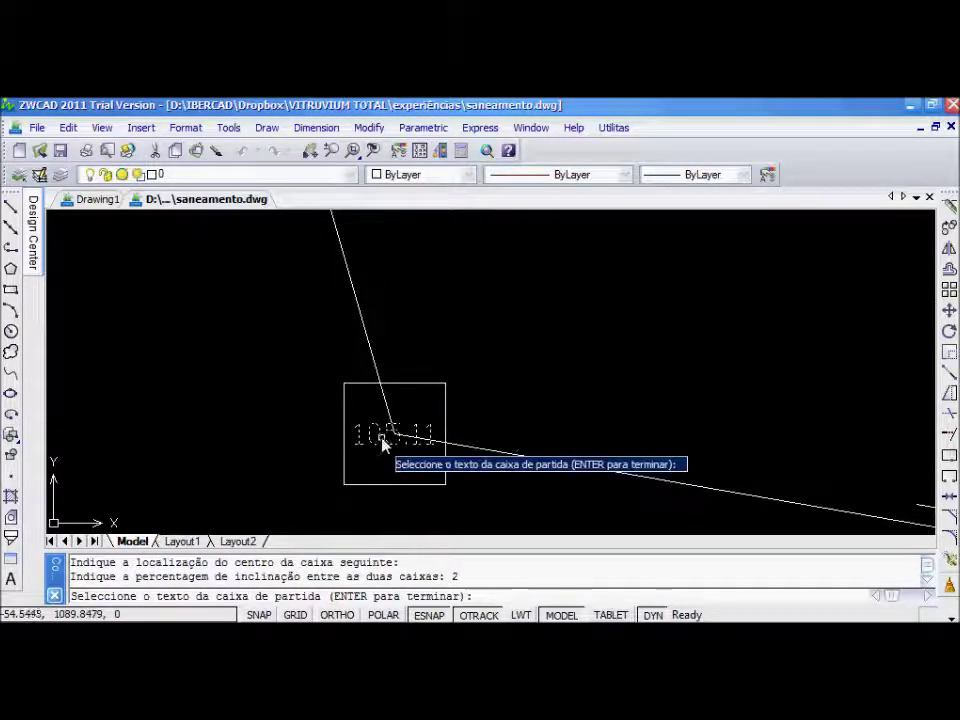
# From the 105.11 box, label the next downstream box descending at 3% slope (104.79).
pyautogui.click(388, 437)
pyautogui.moveTo(455, 444); pyautogui.dragTo(336, 326, button='middle')
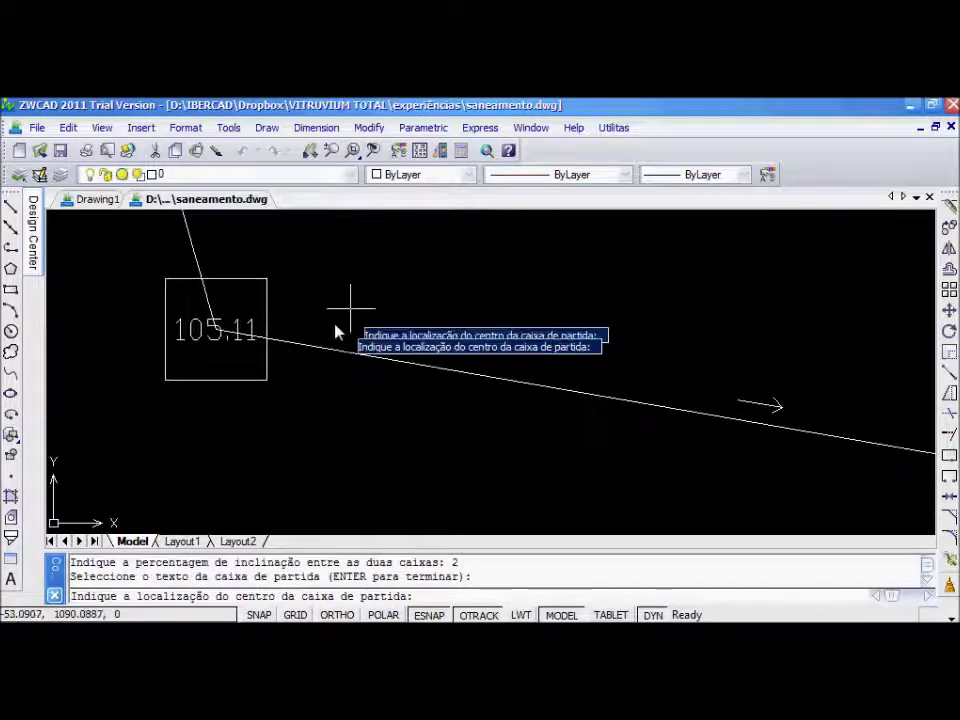
pyautogui.click(216, 330)
pyautogui.scroll(-3, 363, 361)
pyautogui.moveTo(498, 400)
pyautogui.mouseDown(button='middle')
pyautogui.moveTo(243, 300)
pyautogui.moveTo(364, 374)
pyautogui.mouseUp(button='middle')
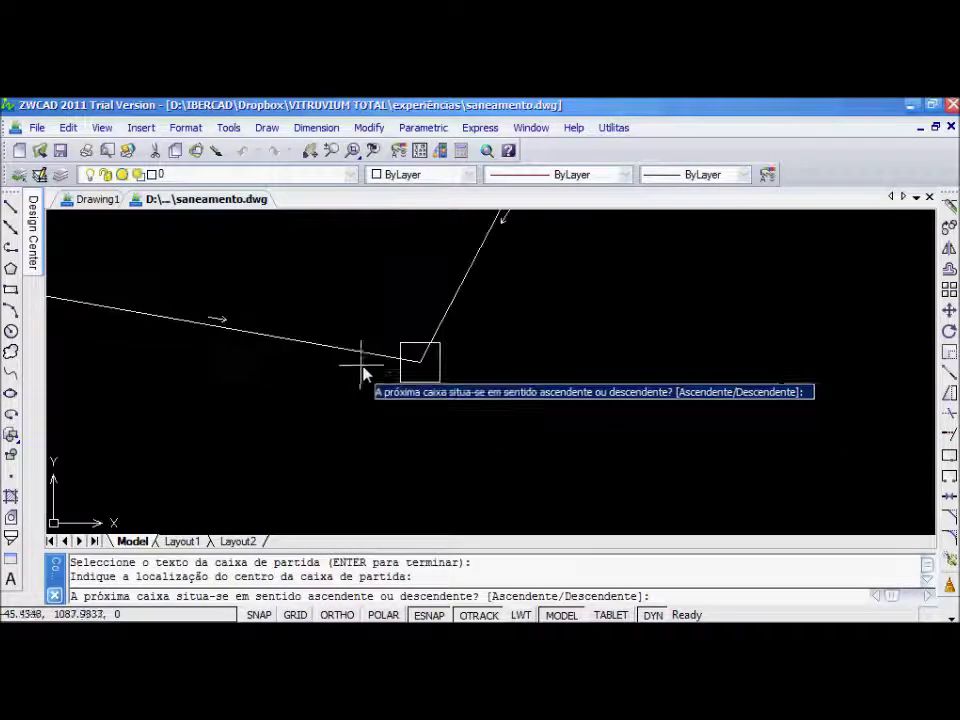
pyautogui.rightClick(371, 326)
pyautogui.click(418, 405)
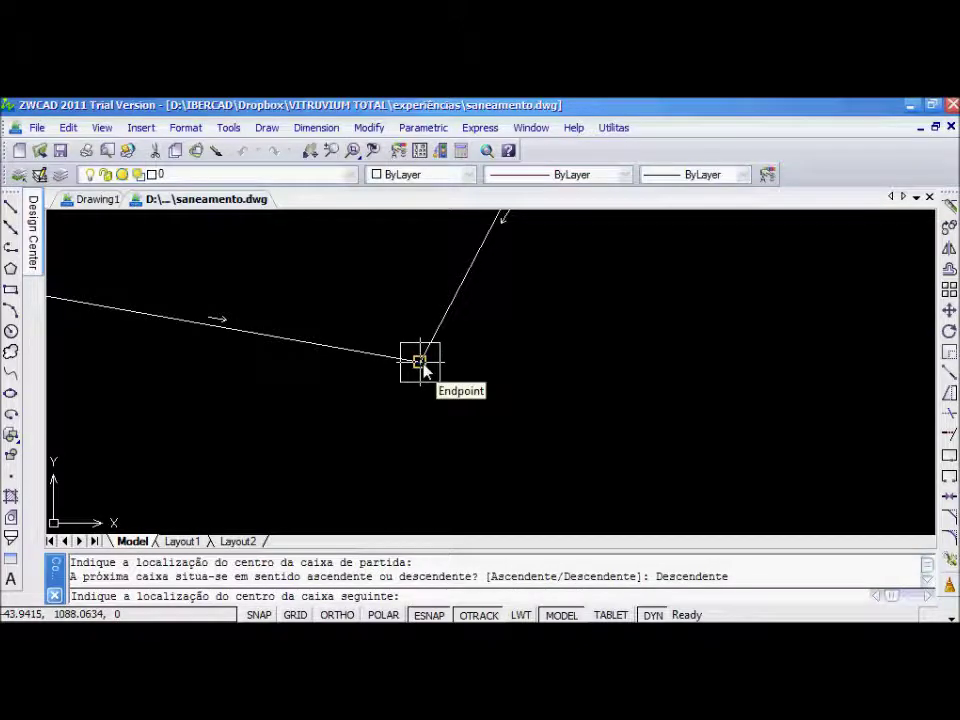
pyautogui.click(421, 362)
pyautogui.moveTo(425, 370); pyautogui.dragTo(380, 382, button='middle')
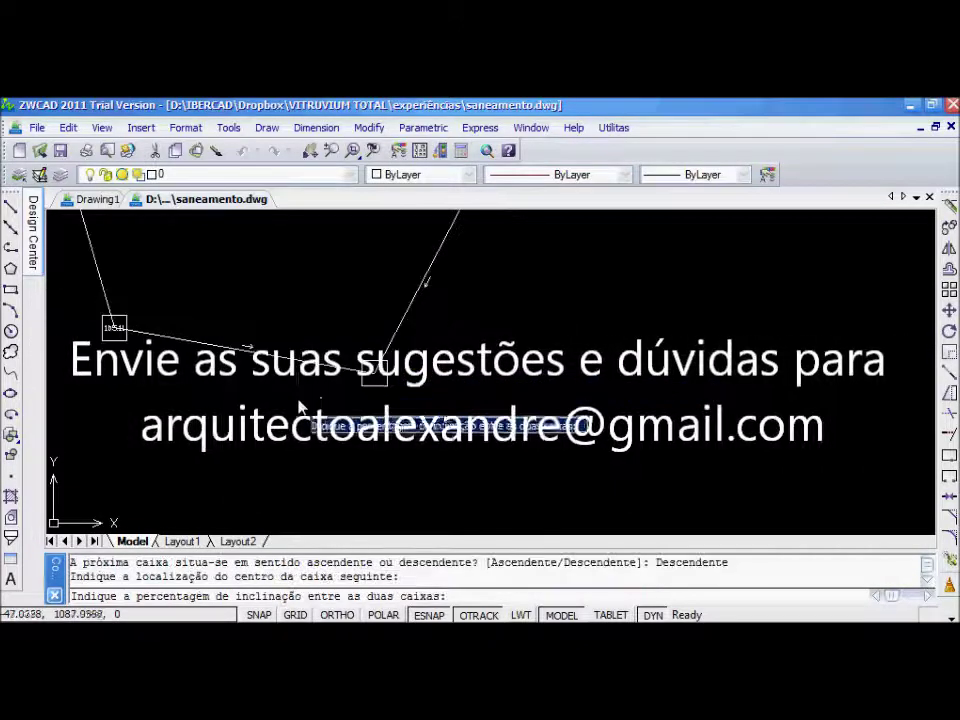
pyautogui.write('3')
pyautogui.press('Return')
# From the 104.79 box, label the rotated box above ascending at 2% slope (104.96).
pyautogui.moveTo(302, 382); pyautogui.dragTo(224, 339, button='middle')
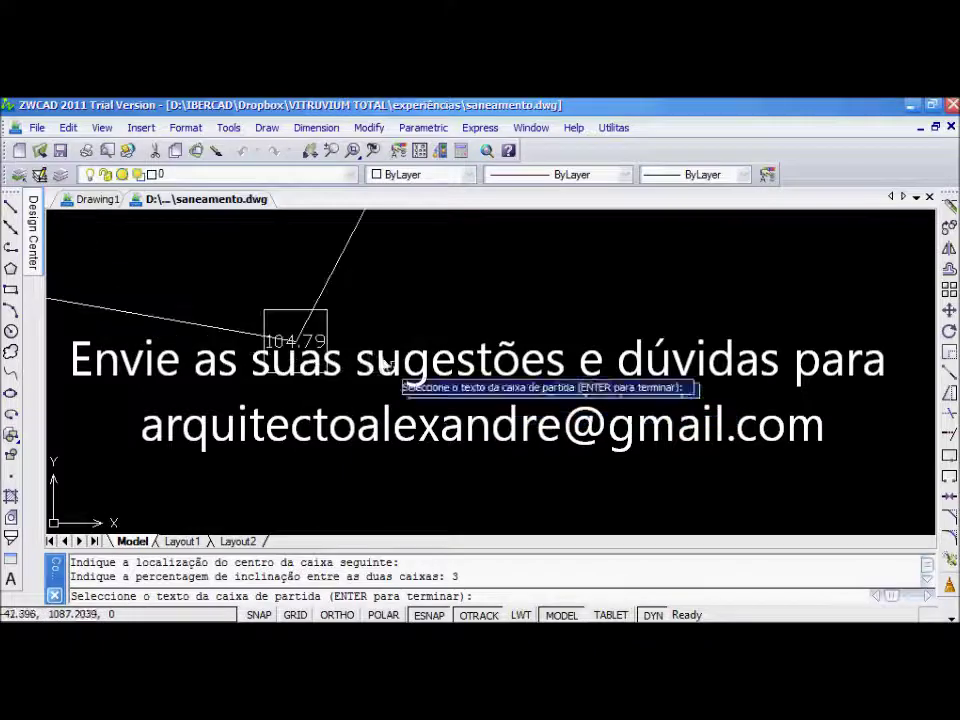
pyautogui.click(300, 345)
pyautogui.click(300, 345)
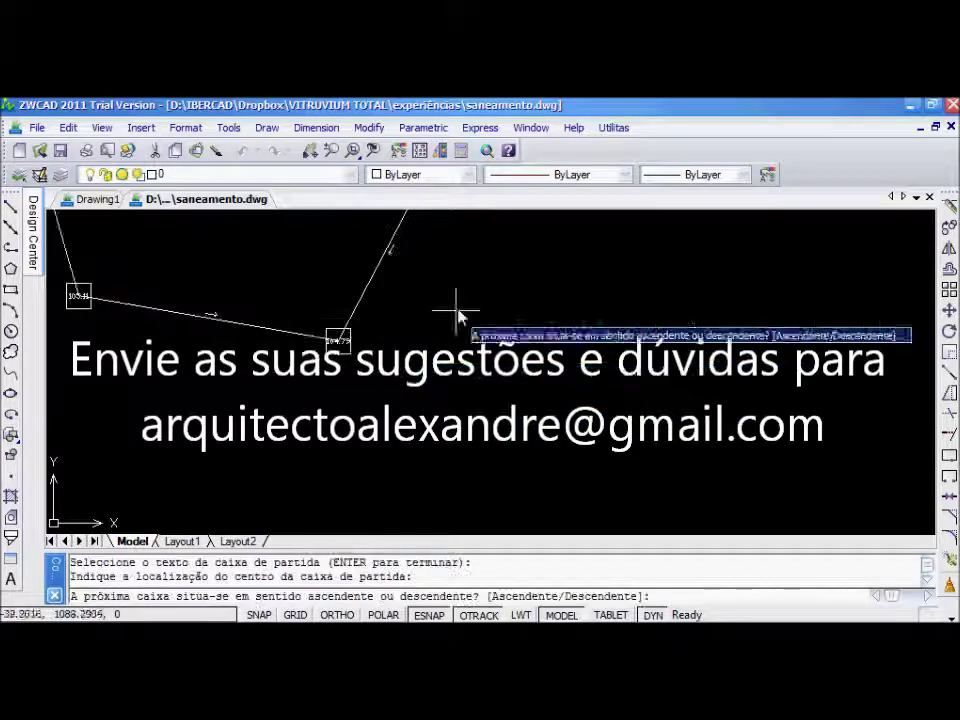
pyautogui.rightClick(378, 350)
pyautogui.click(430, 403)
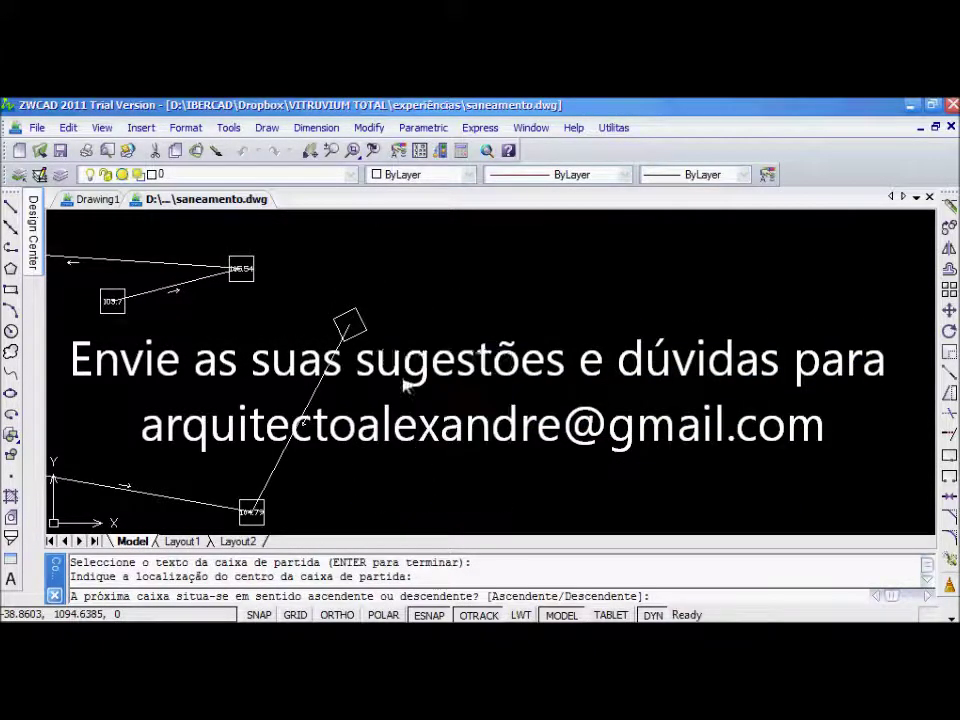
pyautogui.click(349, 325)
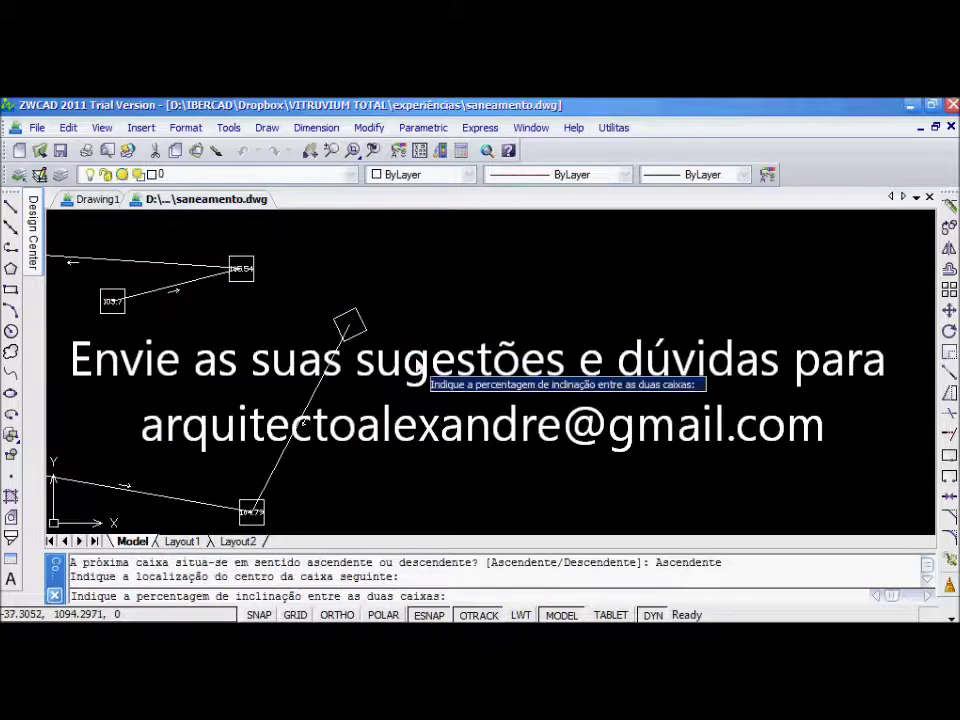
pyautogui.moveTo(416, 362); pyautogui.dragTo(471, 368, button='middle')
pyautogui.write('2')
pyautogui.press('Return')
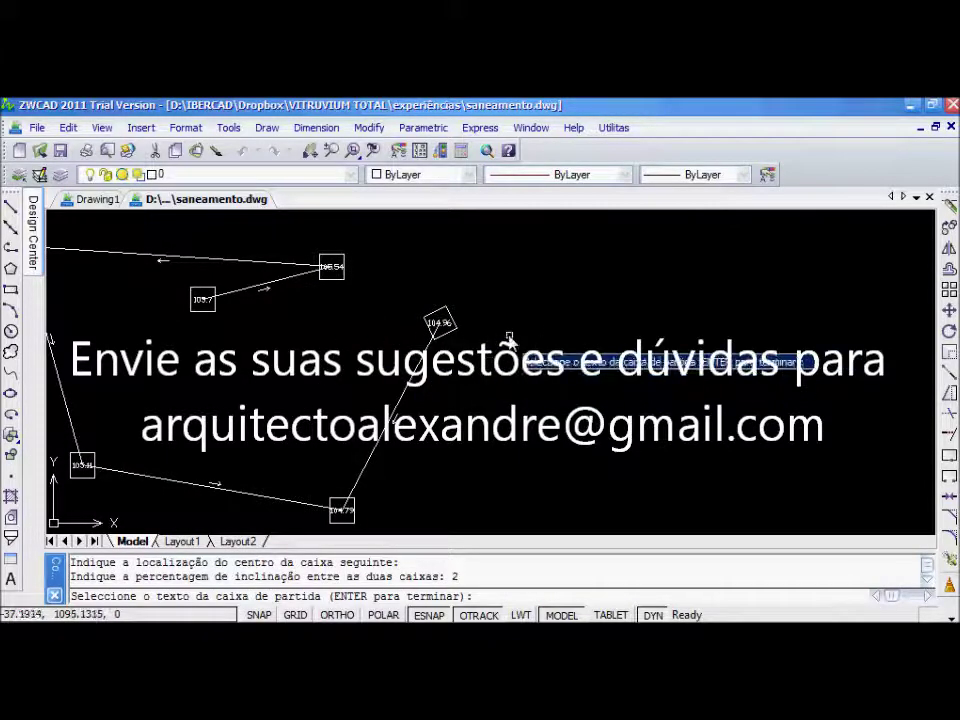
# Zoom out over the upper boxes and end the CV_PROF elevation labelling routine.
pyautogui.scroll(-2, 326, 354)
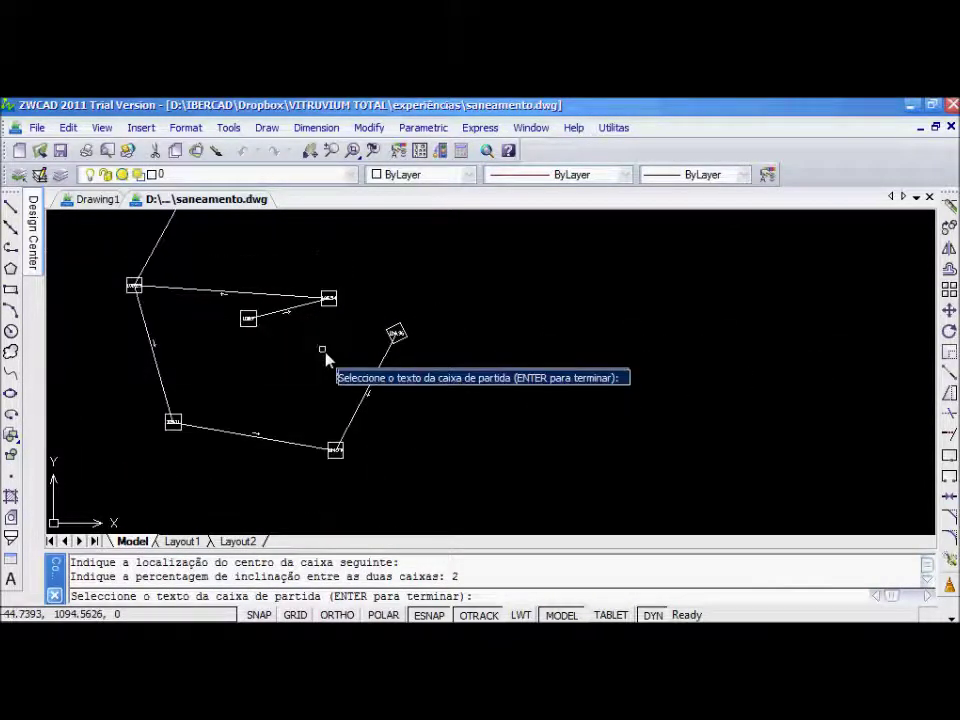
pyautogui.scroll(-2, 321, 364)
pyautogui.moveTo(313, 303); pyautogui.dragTo(341, 395, button='middle')
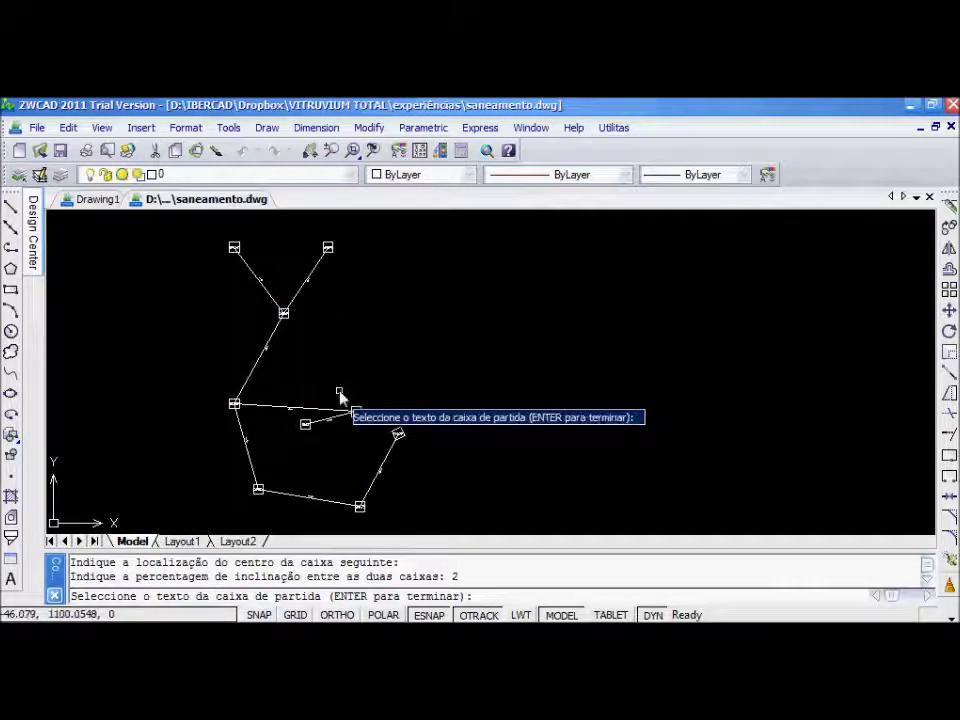
pyautogui.write('1')
pyautogui.press('Return')
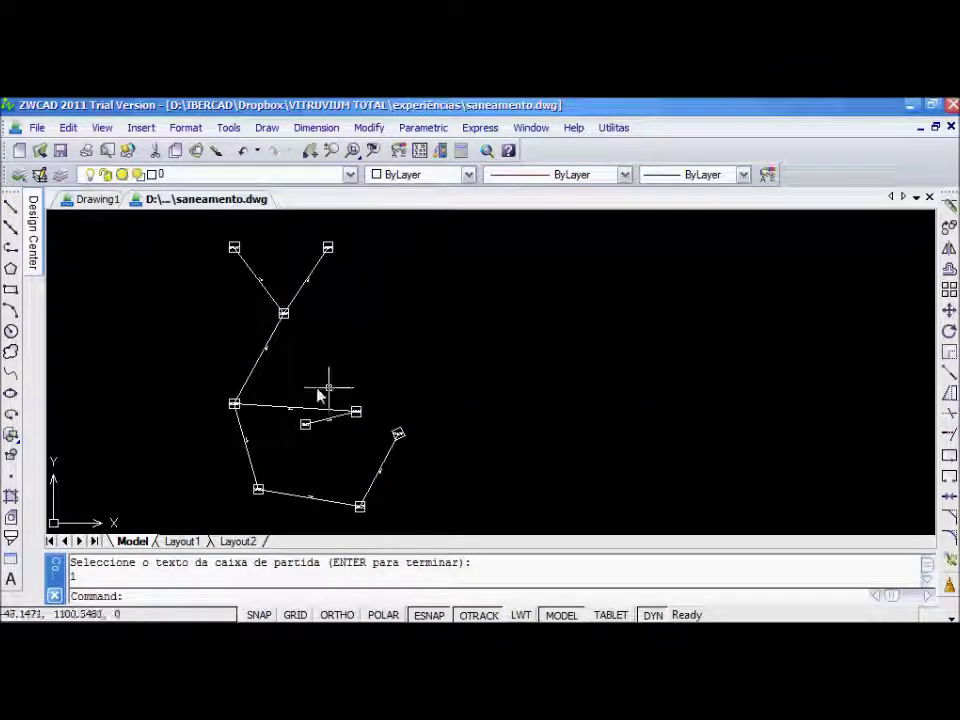
# Zoom to extents to show all nine labelled manhole boxes, from 105.67 down to 104.79.
pyautogui.middleClick(326, 375)
pyautogui.middleClick(326, 375)
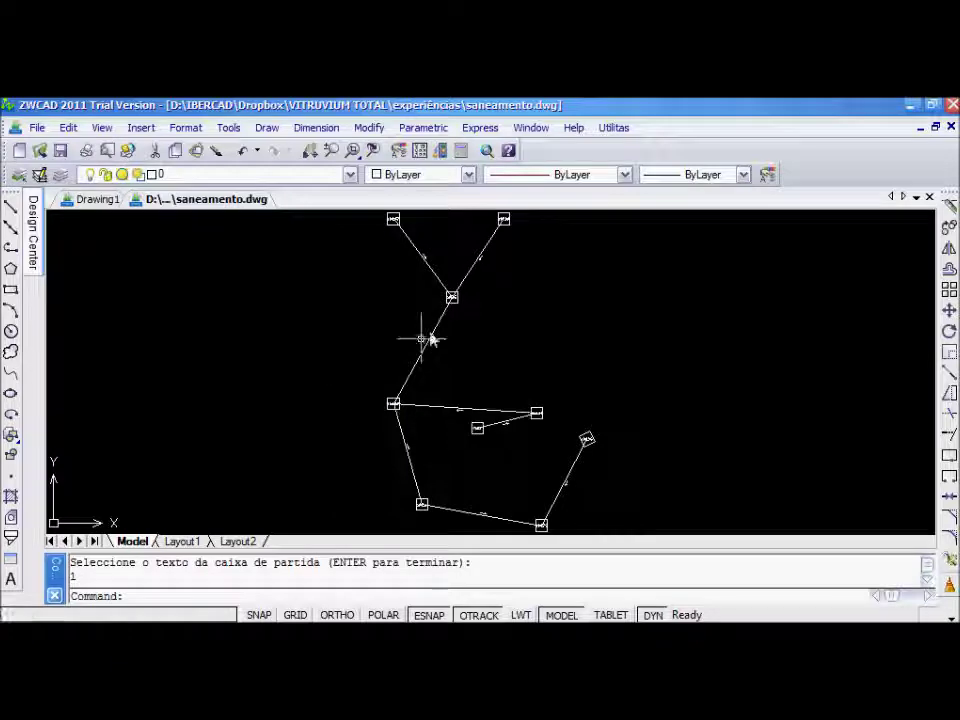